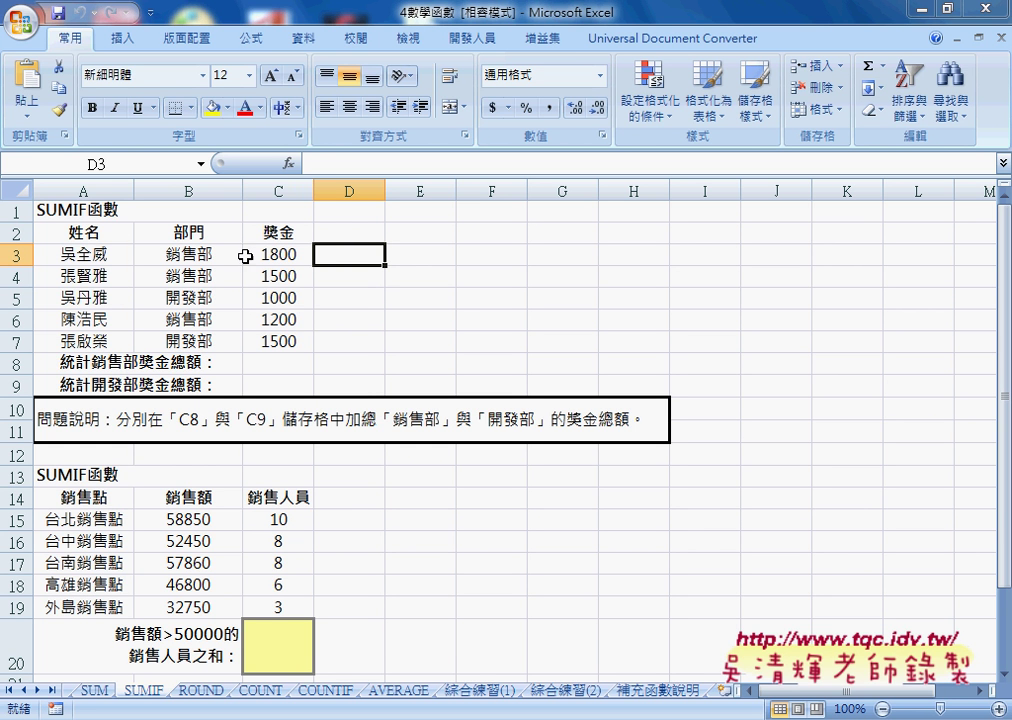
Review the department names in B3:B7 and the bonus amounts in C3:C7.
left_click(245, 368)
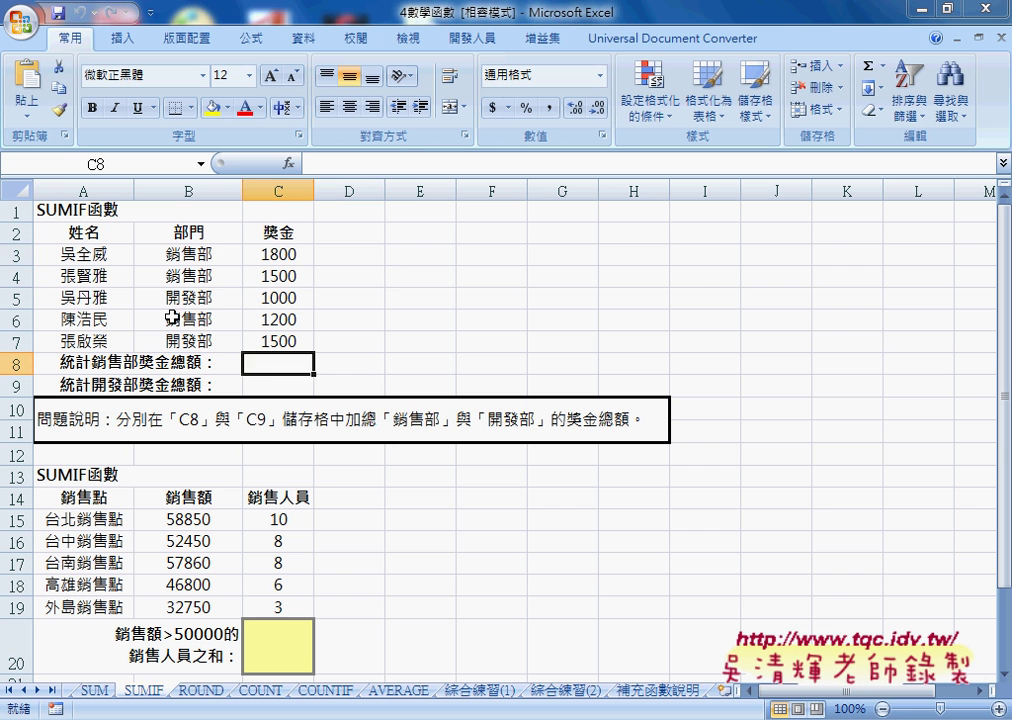
left_click(200, 255)
left_click(205, 298)
left_click(205, 341)
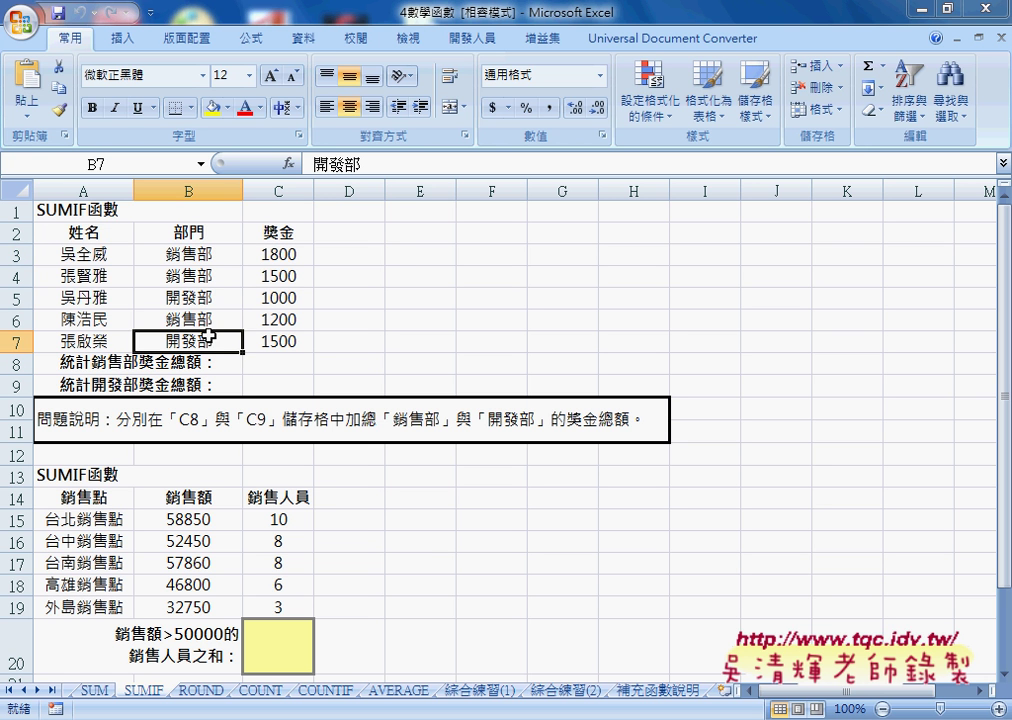
left_click(272, 255)
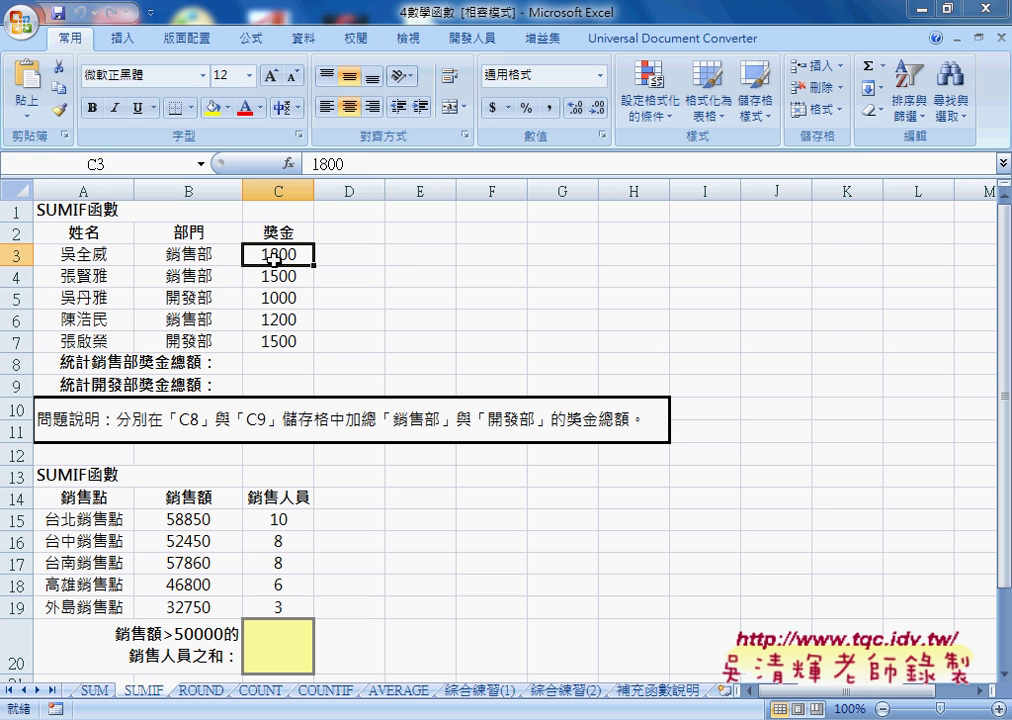
left_click(206, 258)
left_click_drag(258, 258, 278, 340)
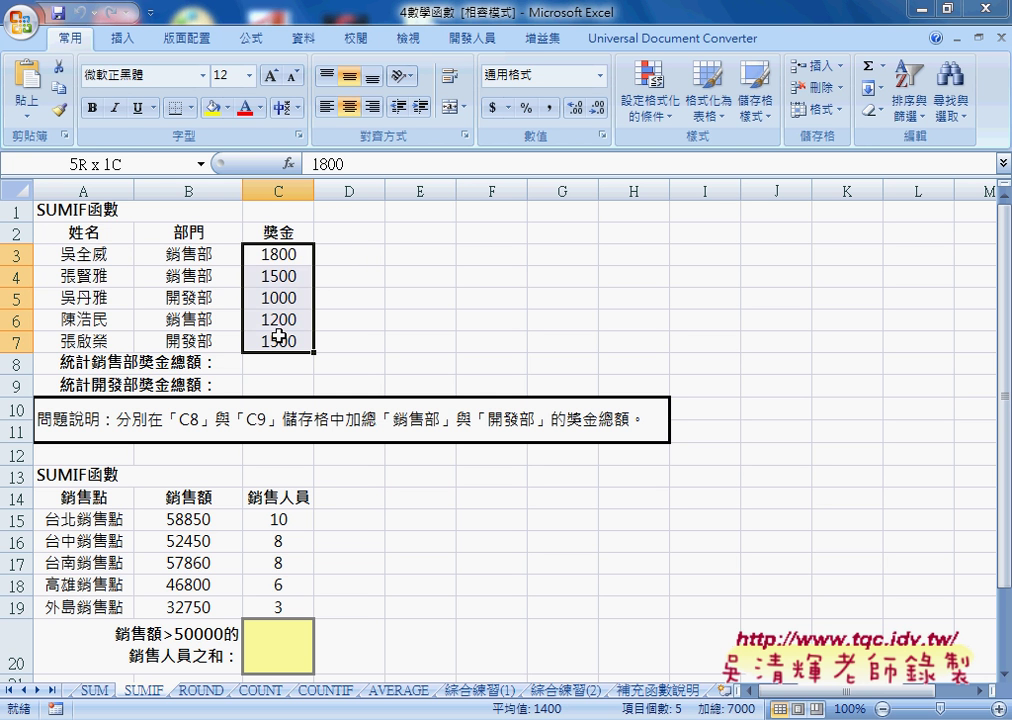
left_click(271, 366)
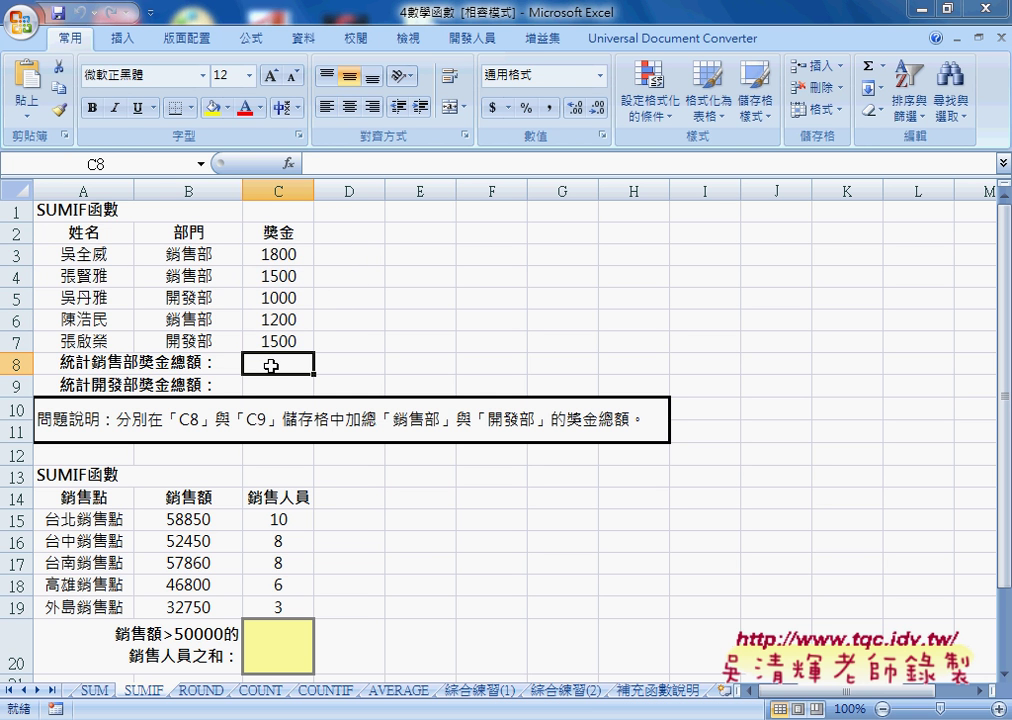
left_click(205, 293)
left_click(286, 387)
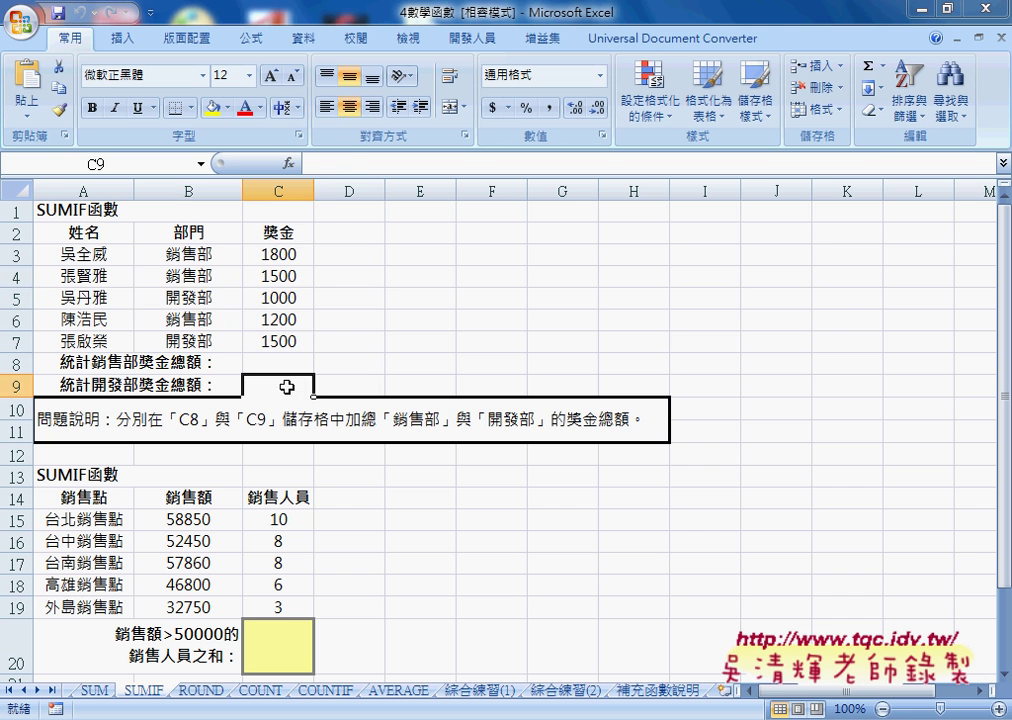
left_click_drag(163, 256, 286, 343)
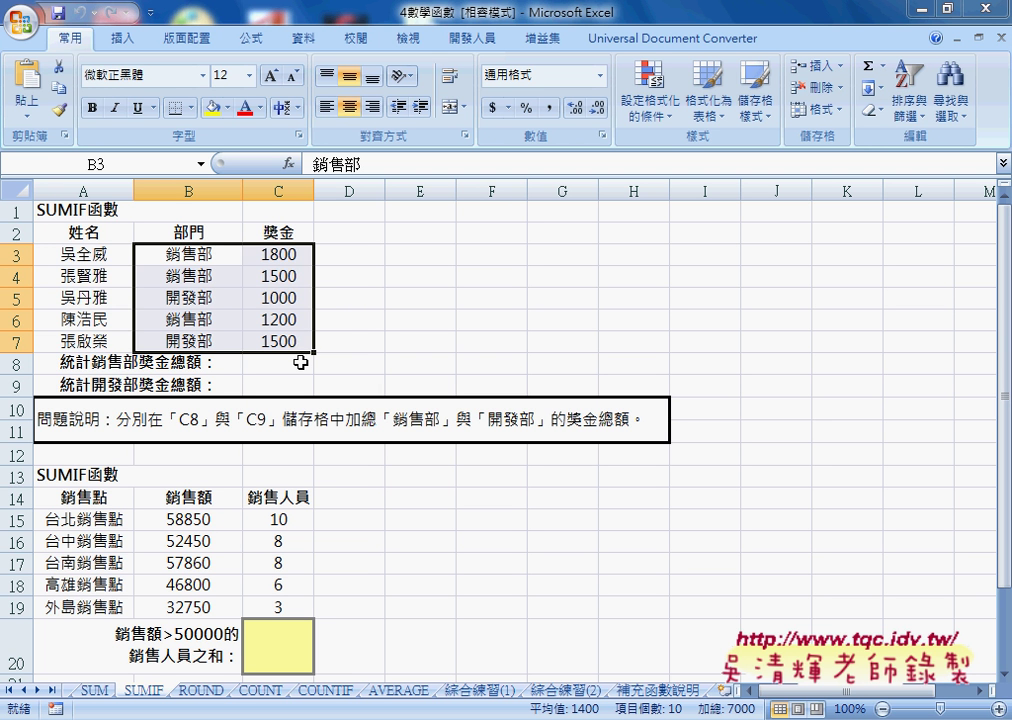
Insert a SUMIF function into C8 from the 數學與三角函數 category.
left_click(301, 362)
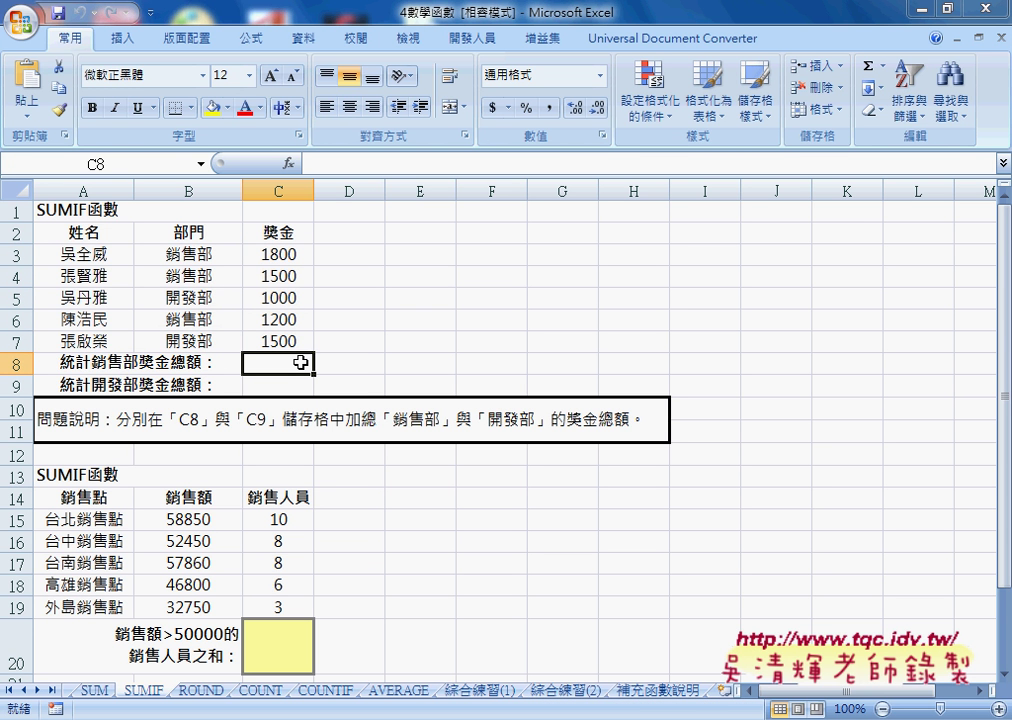
left_click(288, 163)
left_click_drag(487, 330, 530, 172)
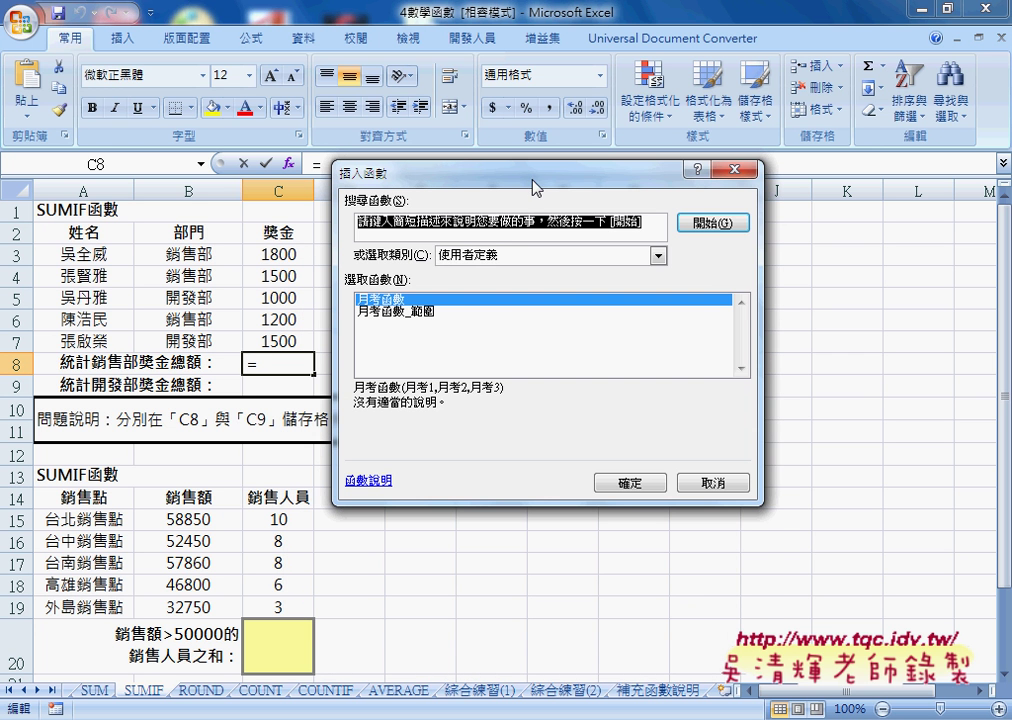
left_click(657, 257)
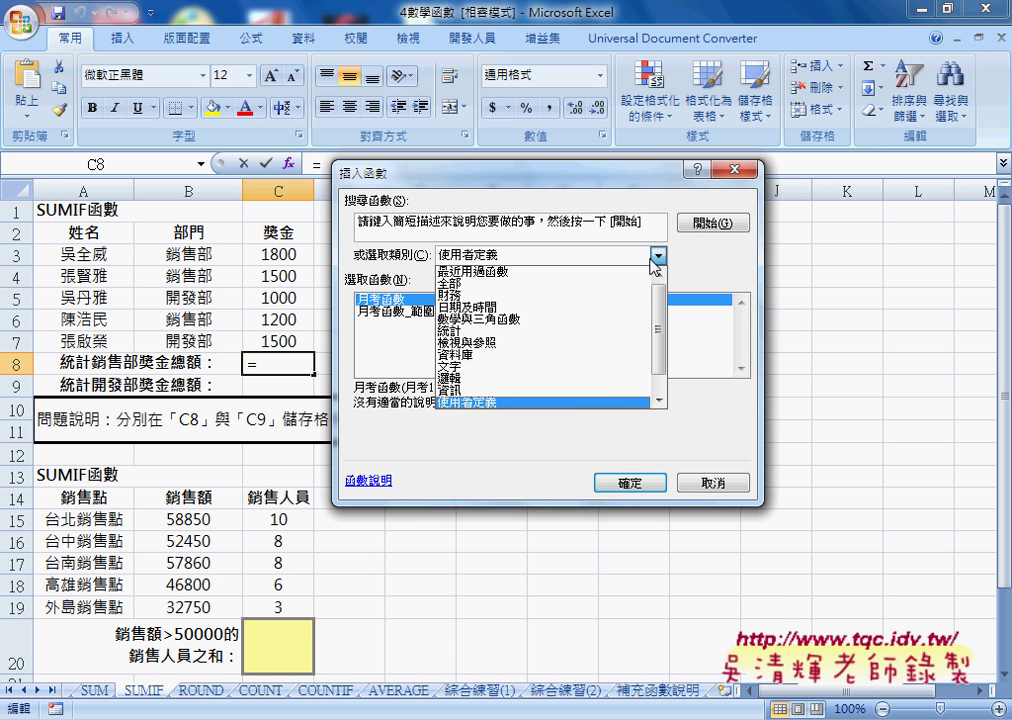
left_click(559, 320)
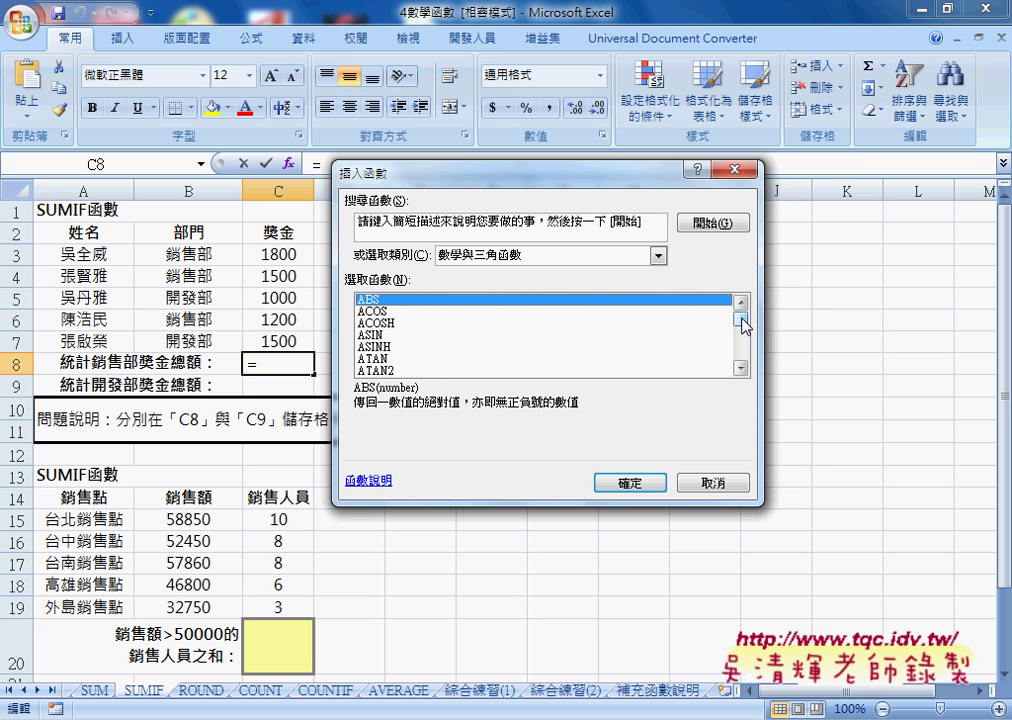
left_click_drag(743, 325, 741, 358)
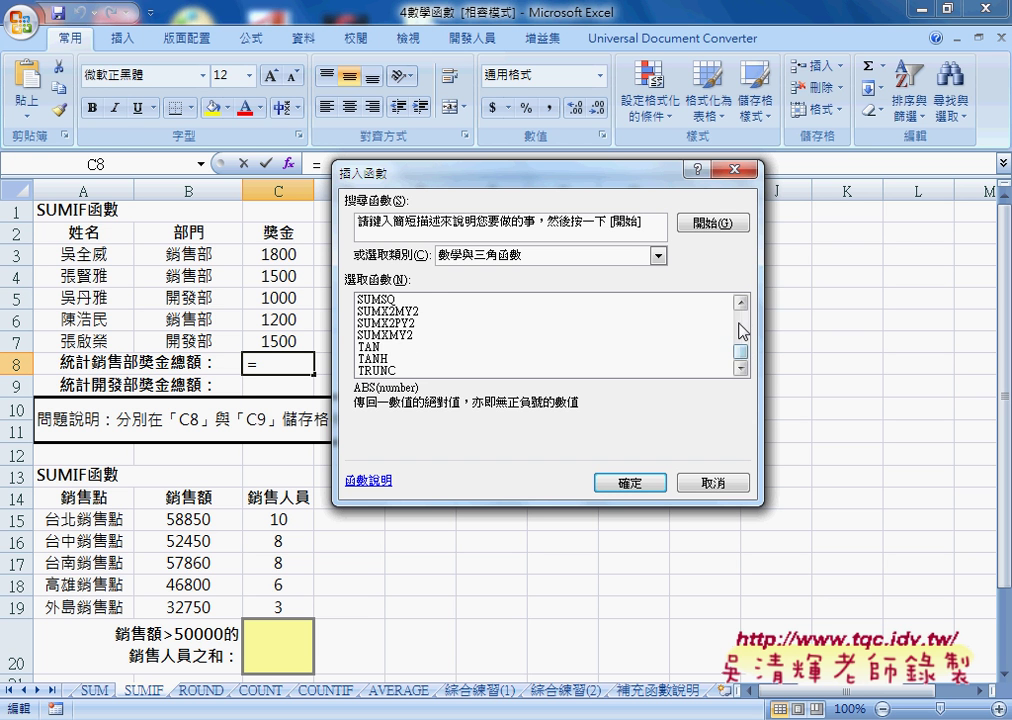
left_click(741, 302)
left_click(741, 302)
left_click(390, 311)
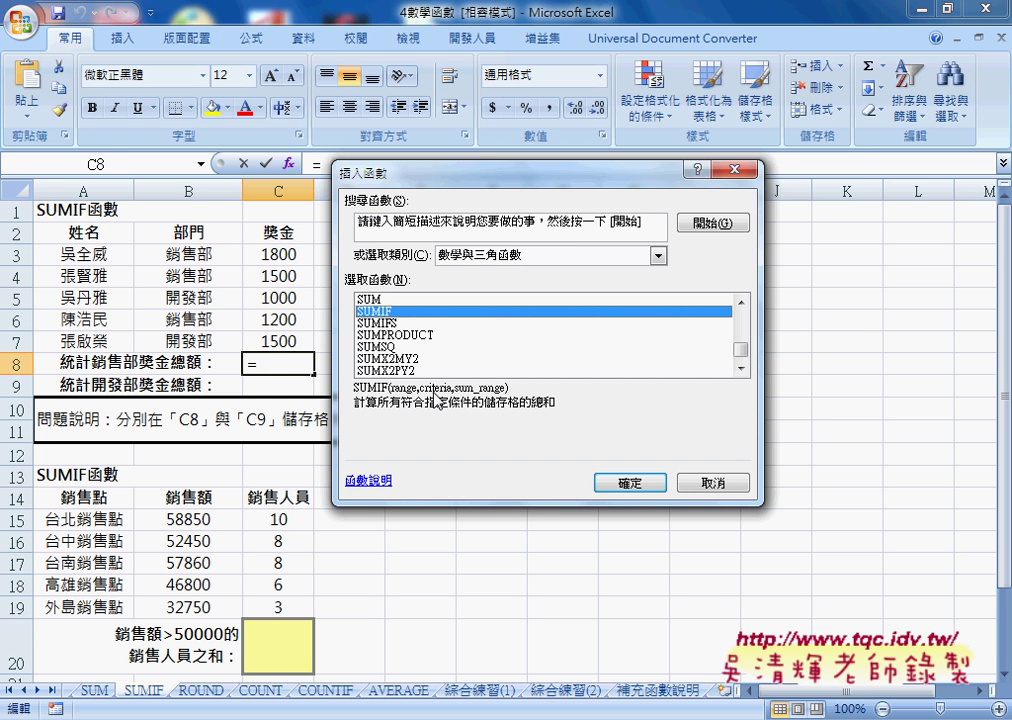
left_click(630, 482)
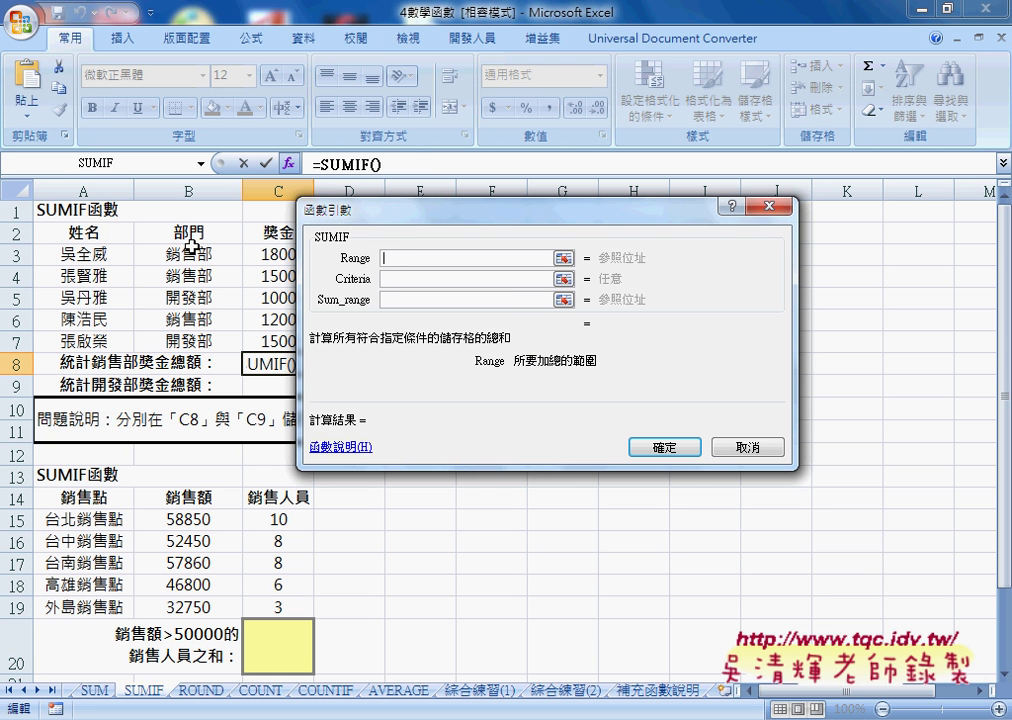
Enter =SUMIF(B3:B7,B3,C3:C7) in C8 so it shows the 銷售部 total of 4500.
left_click_drag(165, 254, 190, 341)
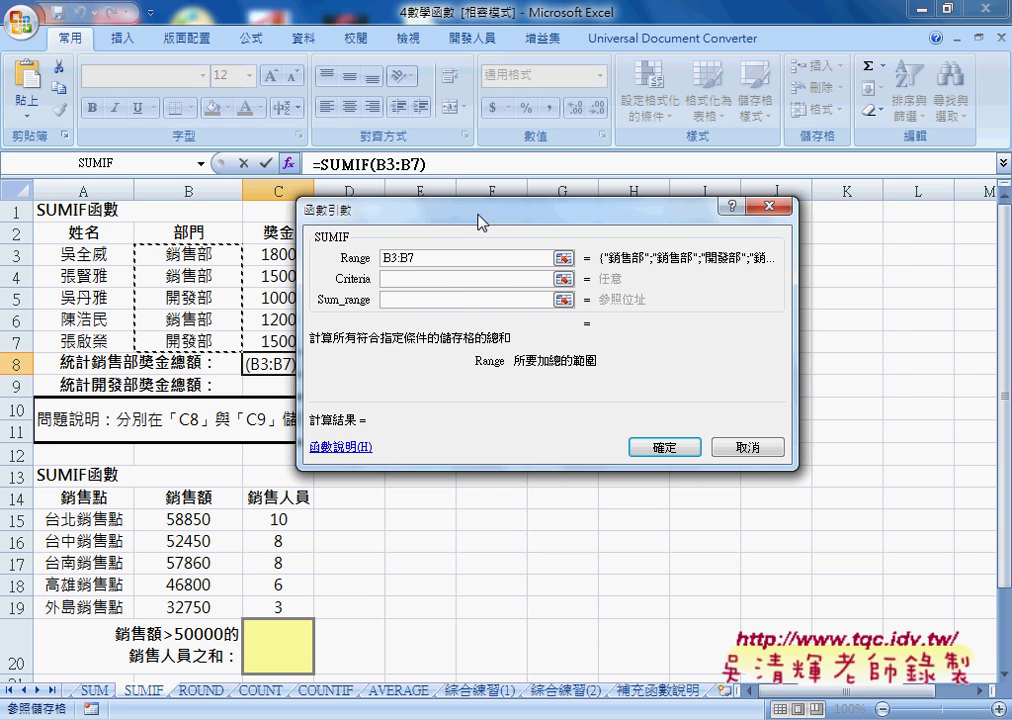
left_click_drag(480, 210, 562, 204)
left_click(486, 274)
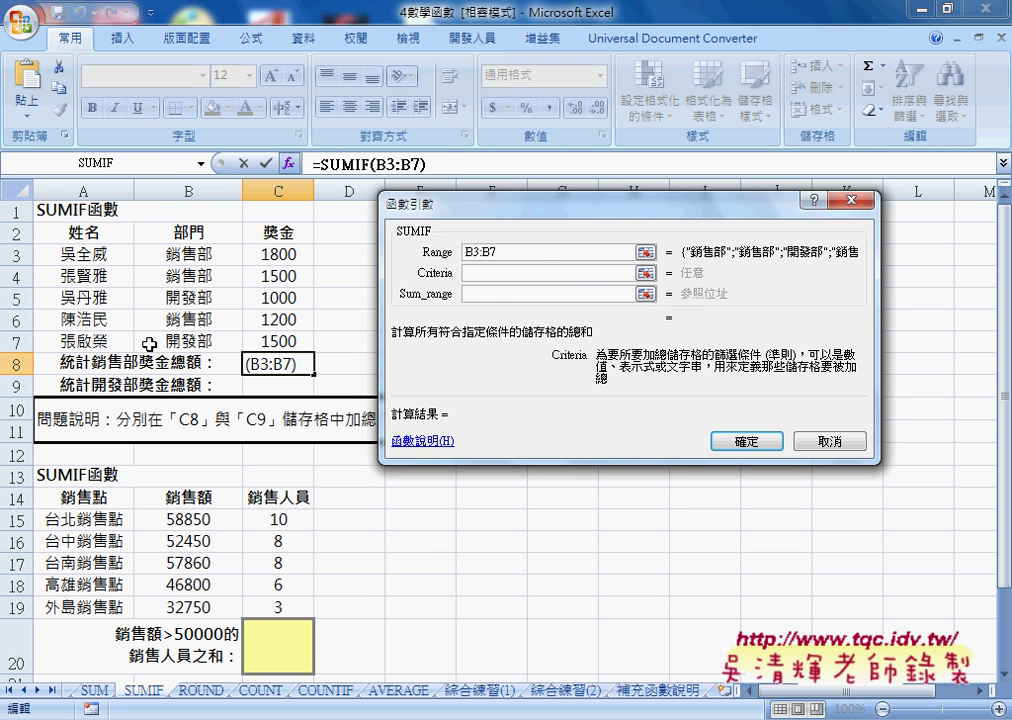
left_click(189, 256)
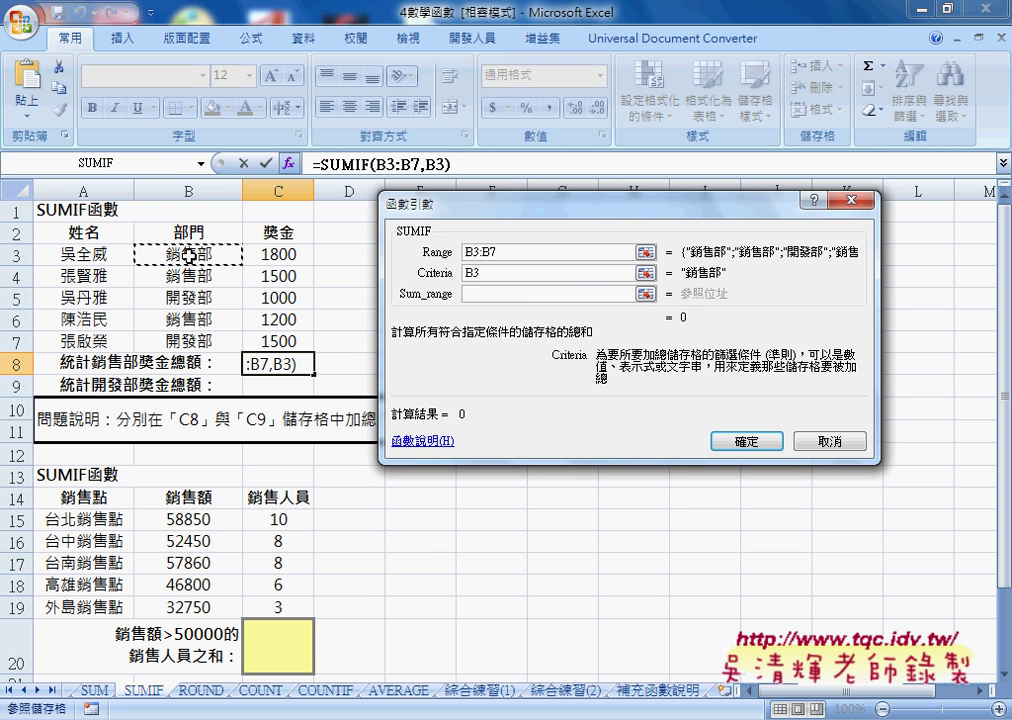
left_click(481, 294)
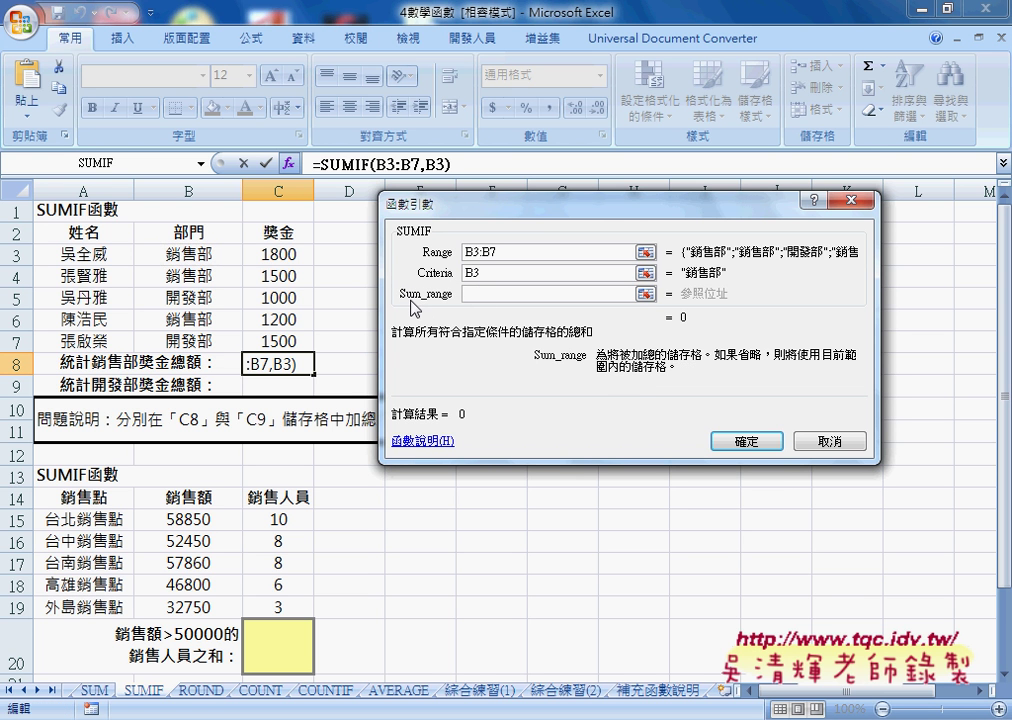
left_click_drag(278, 254, 285, 341)
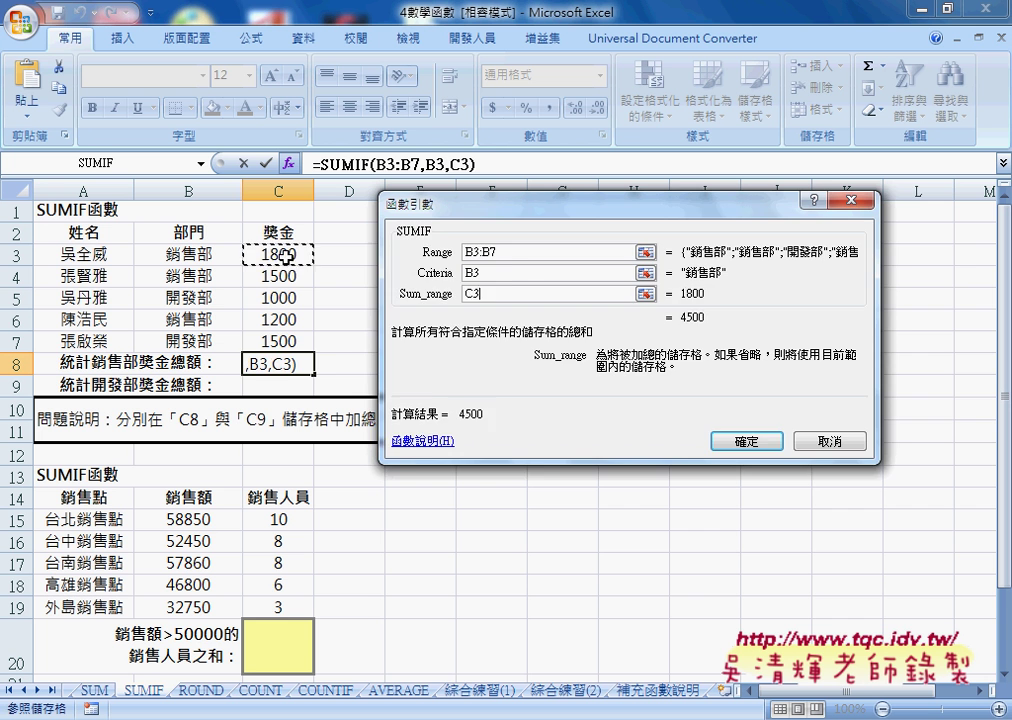
left_click(558, 254)
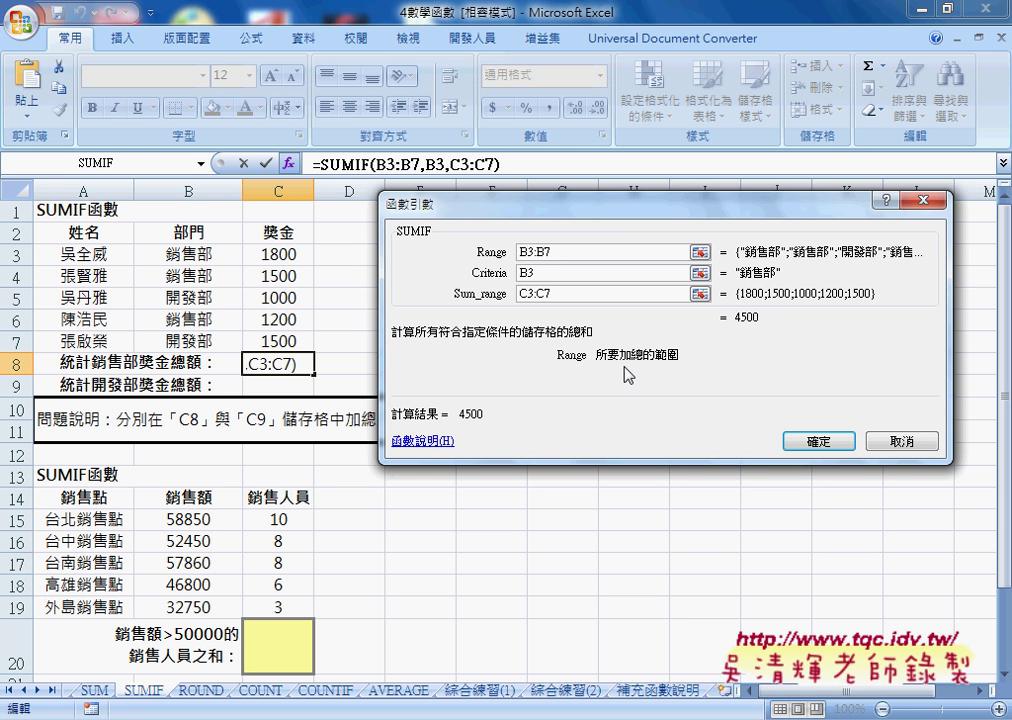
left_click(816, 441)
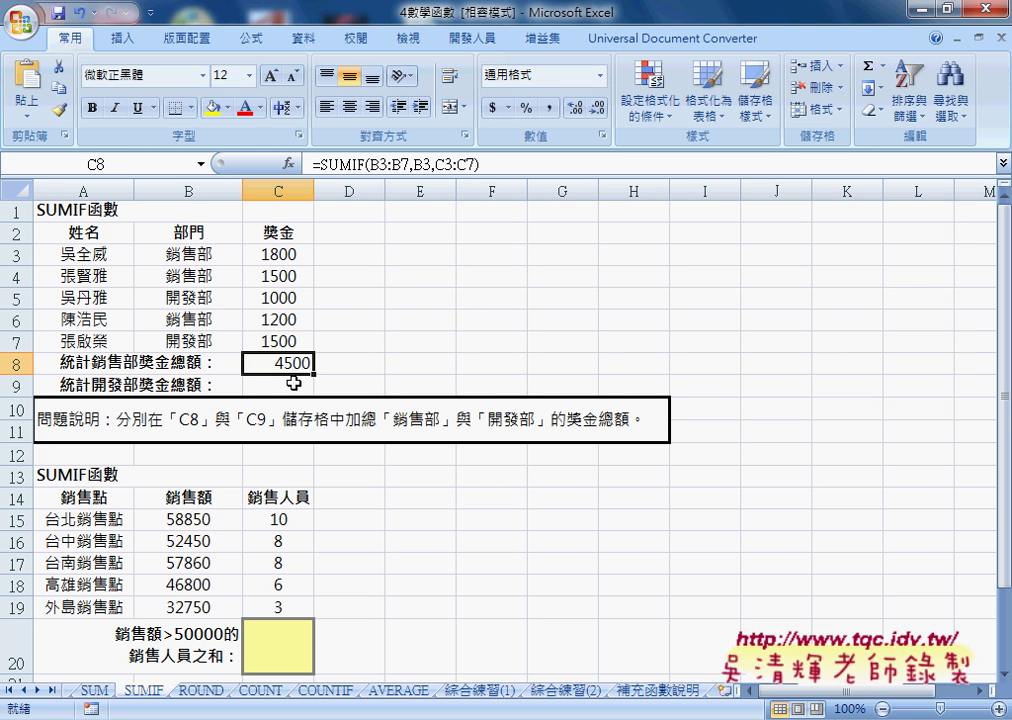
Copy C8's SUMIF formula text from the formula bar.
left_click(493, 164)
left_click_drag(493, 164, 312, 164)
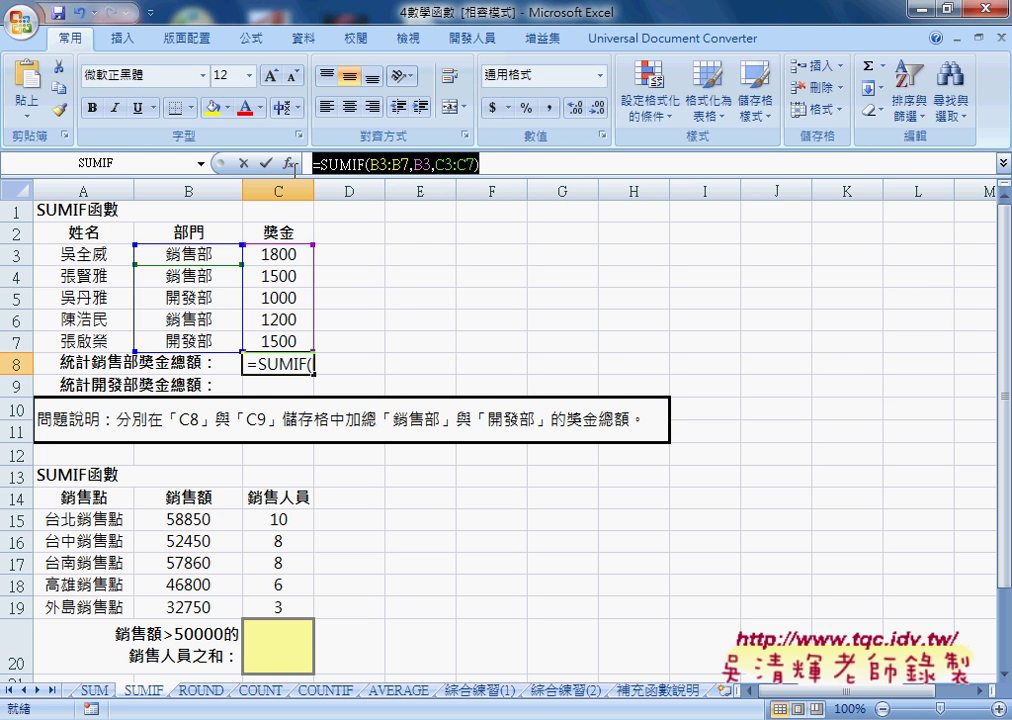
right_click(393, 165)
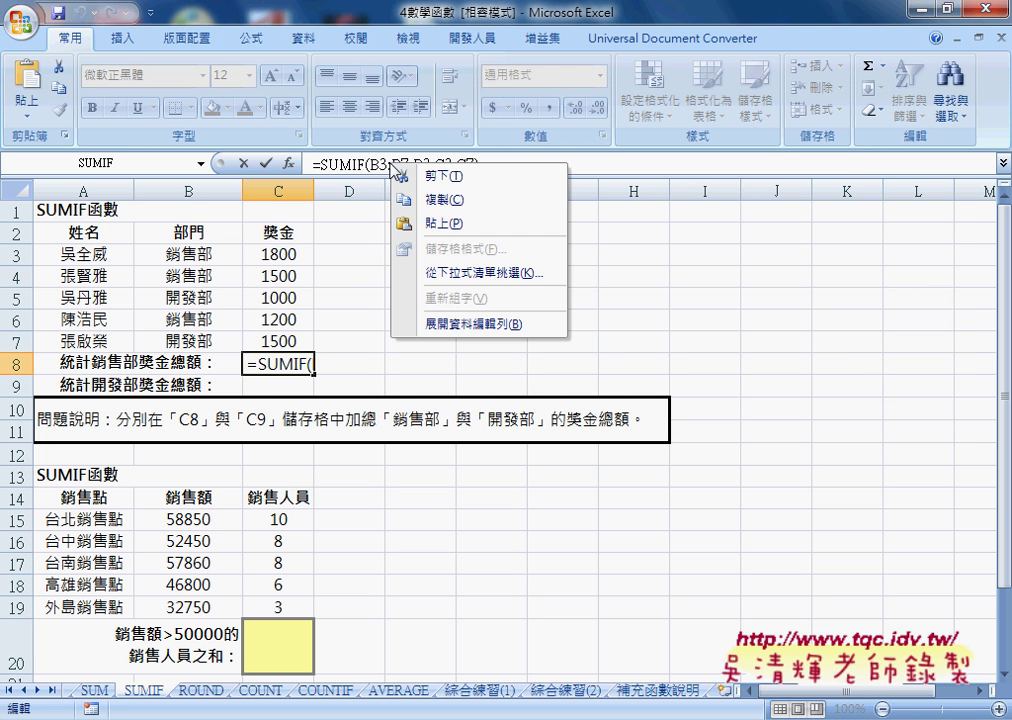
left_click(440, 200)
left_click(265, 163)
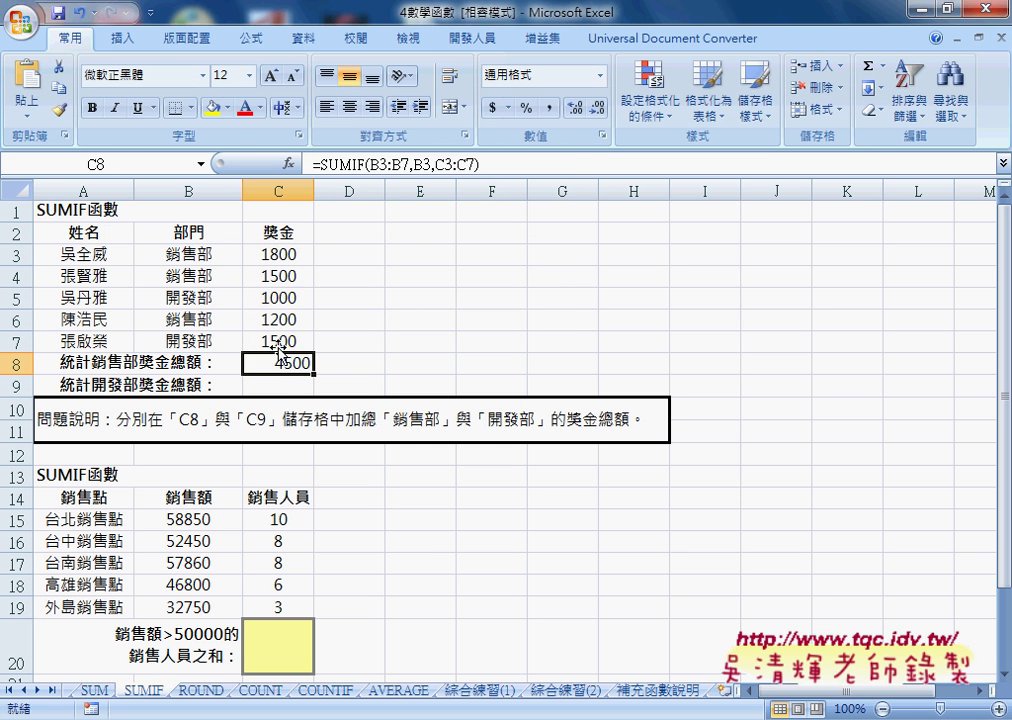
Paste the formula into C9 with criteria B5, giving the 開發部 total of 2500.
key("Down")
right_click(368, 164)
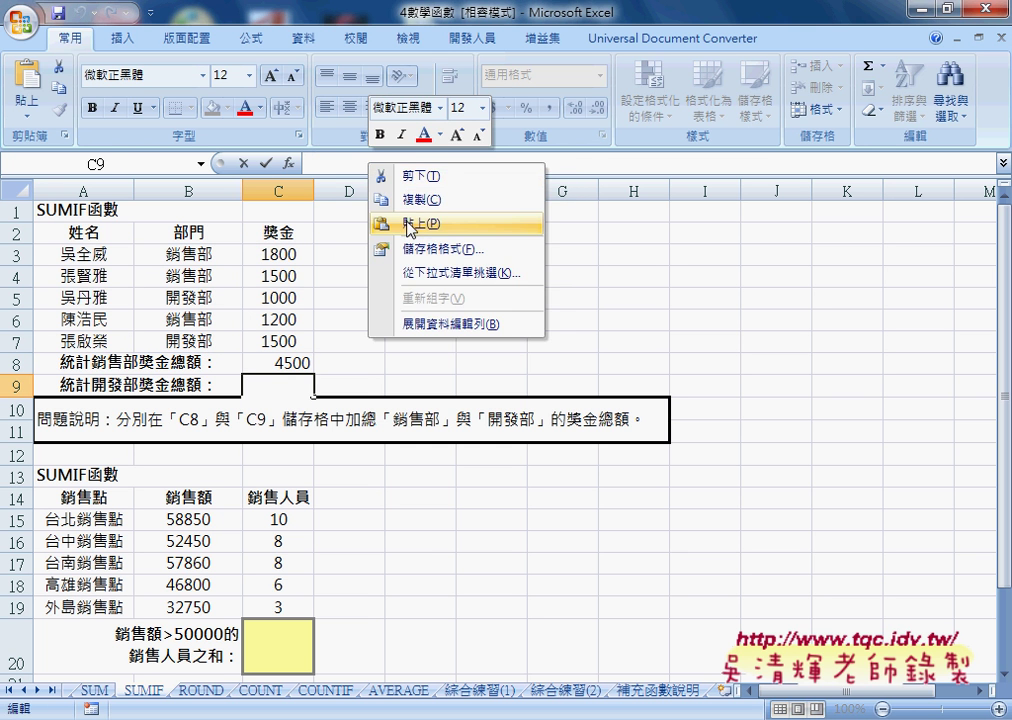
left_click(408, 228)
double_click(422, 164)
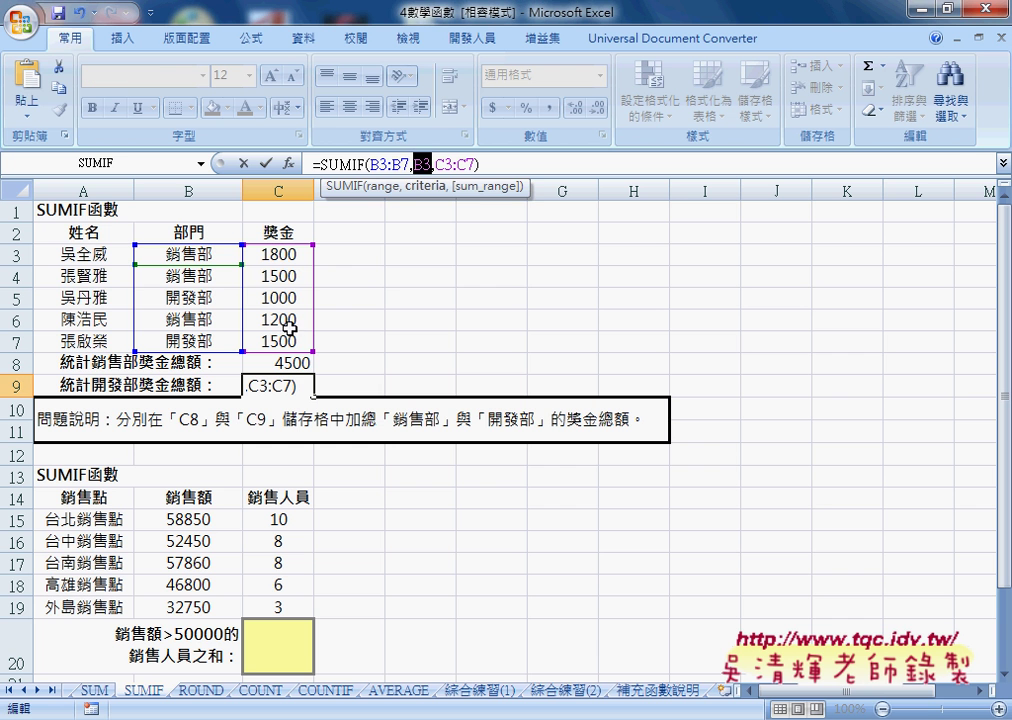
left_click(205, 298)
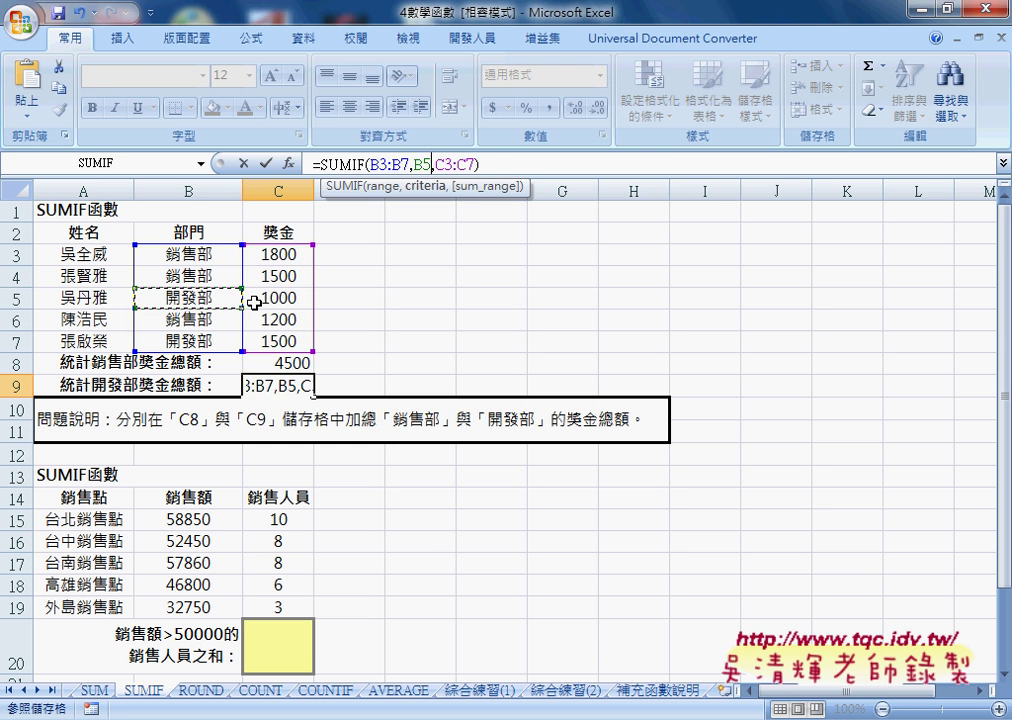
left_click(266, 163)
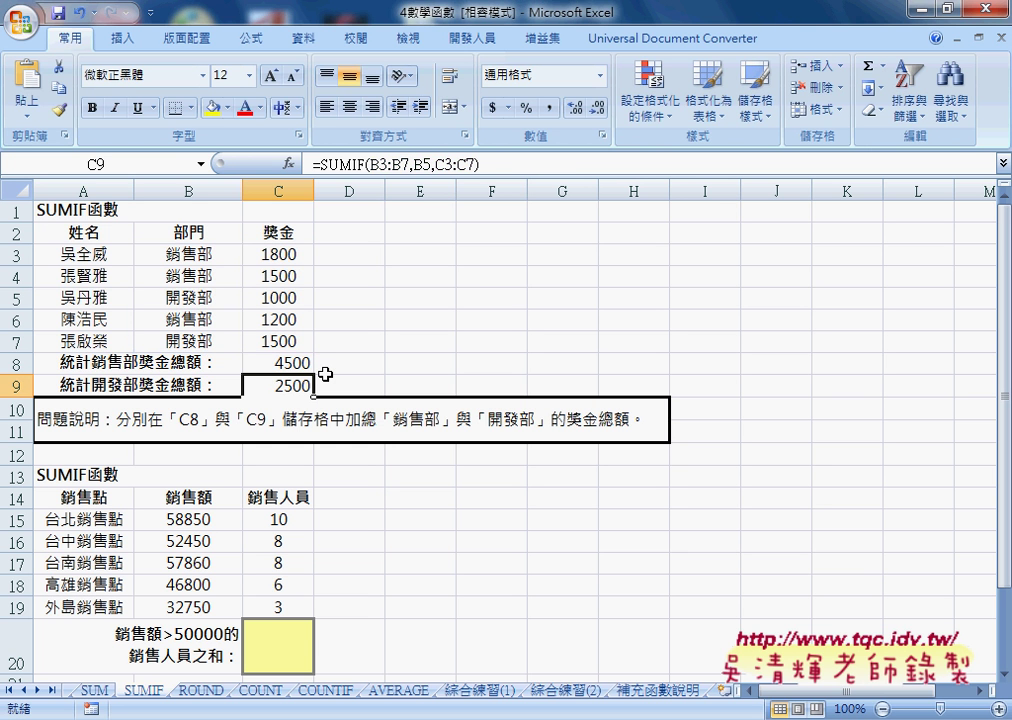
left_click(405, 362)
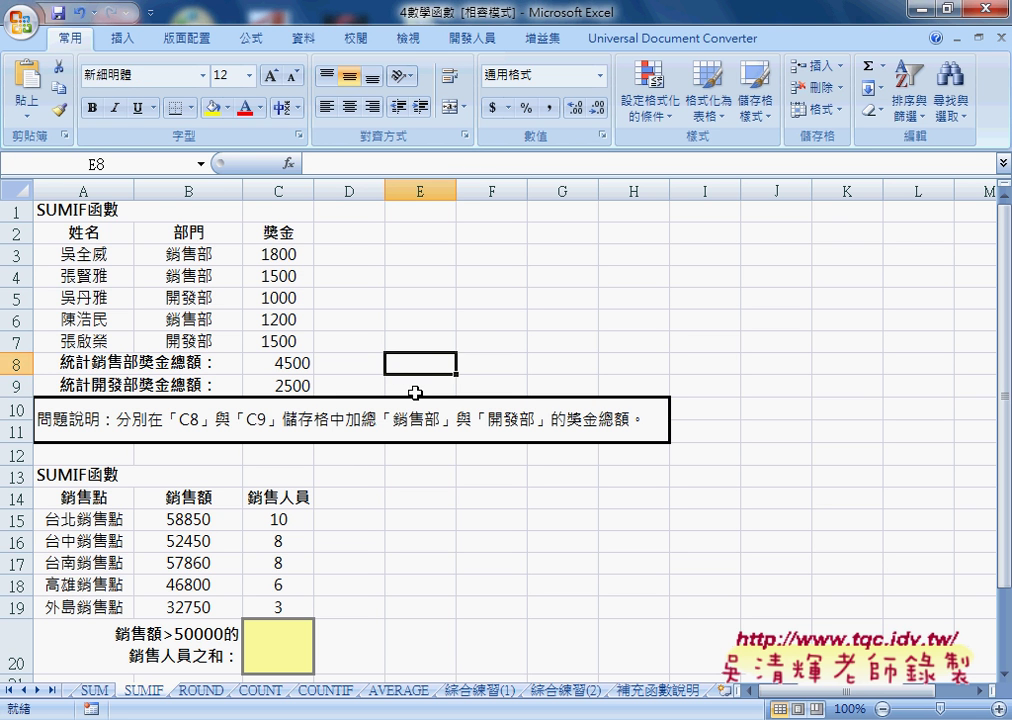
left_click(420, 384)
left_click(421, 361)
left_click_drag(421, 361, 425, 385)
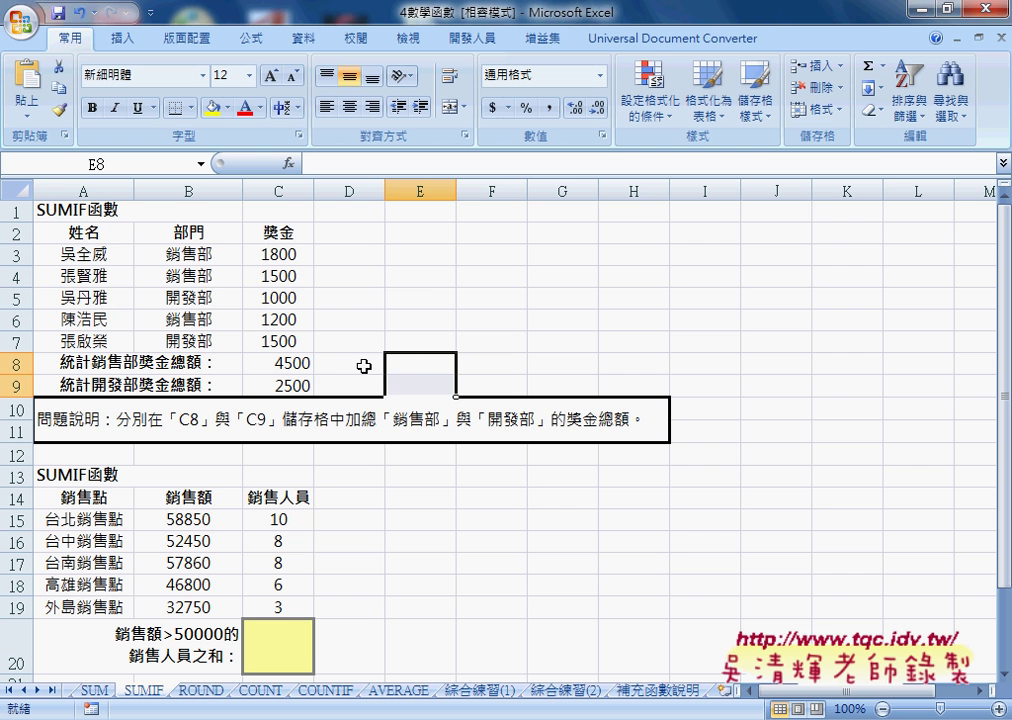
left_click(417, 366)
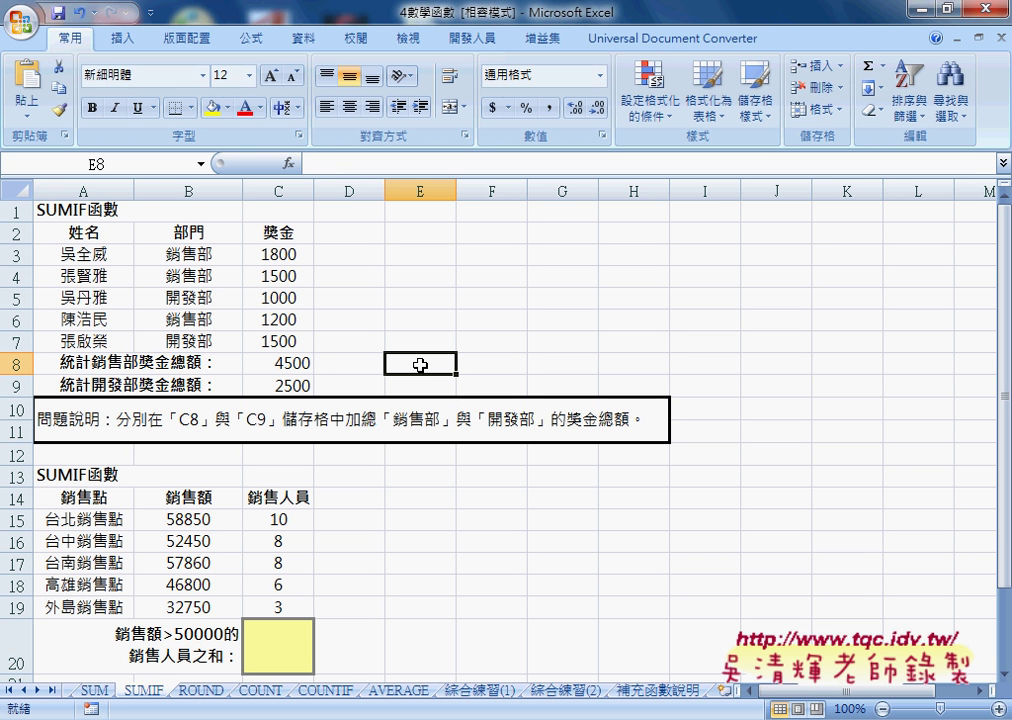
key("alt+F11")
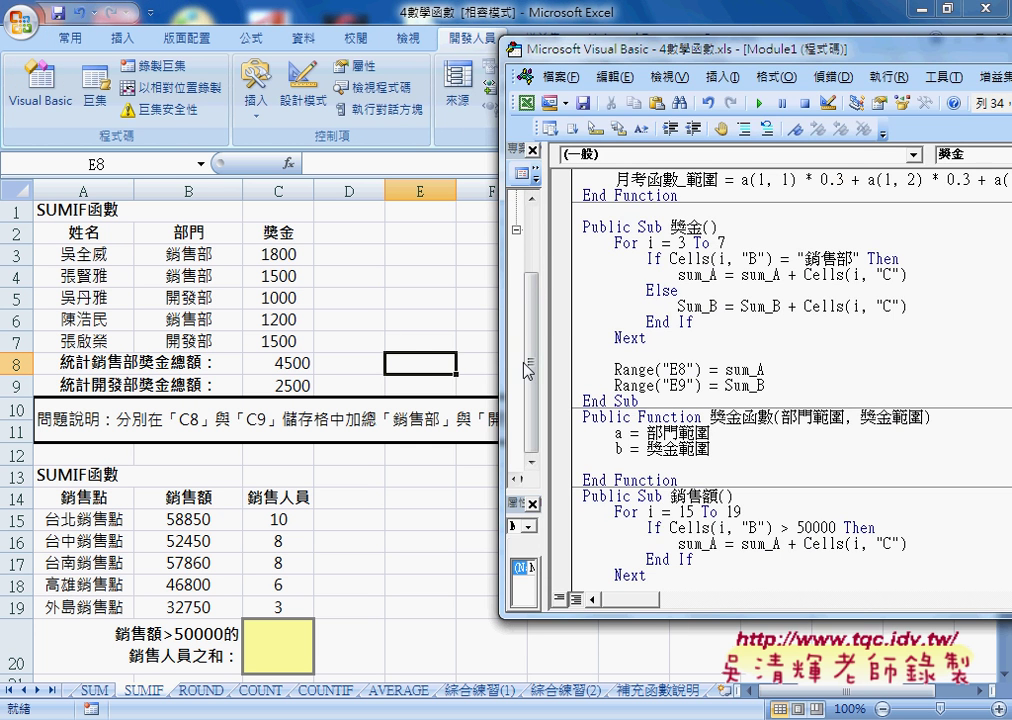
left_click(390, 341)
left_click_drag(388, 367, 405, 385)
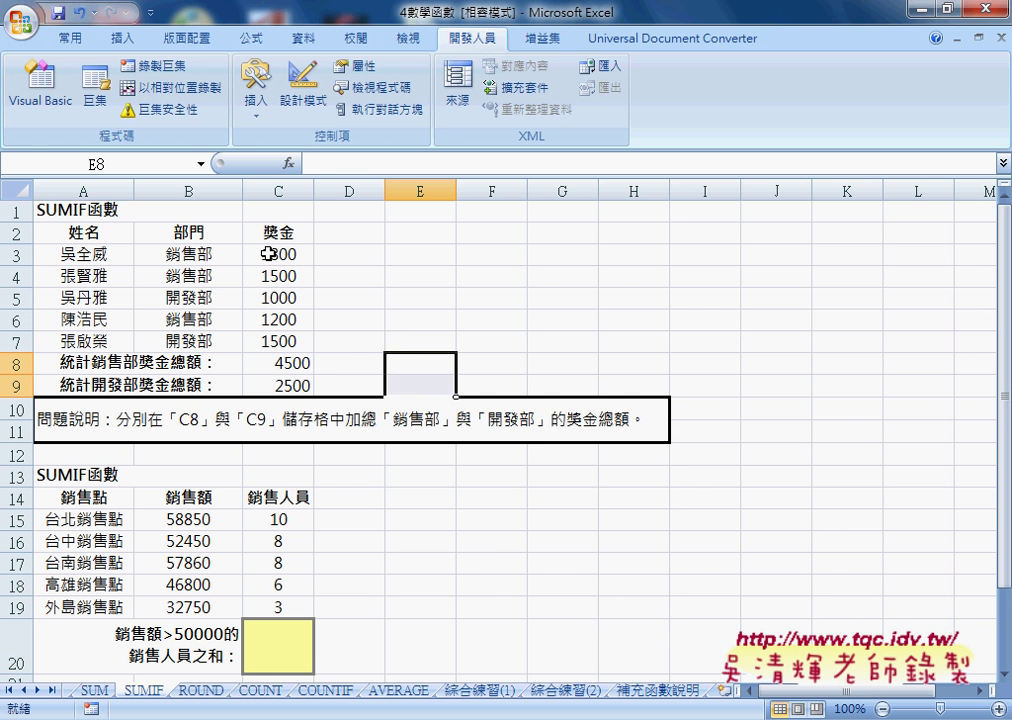
left_click_drag(280, 256, 199, 334)
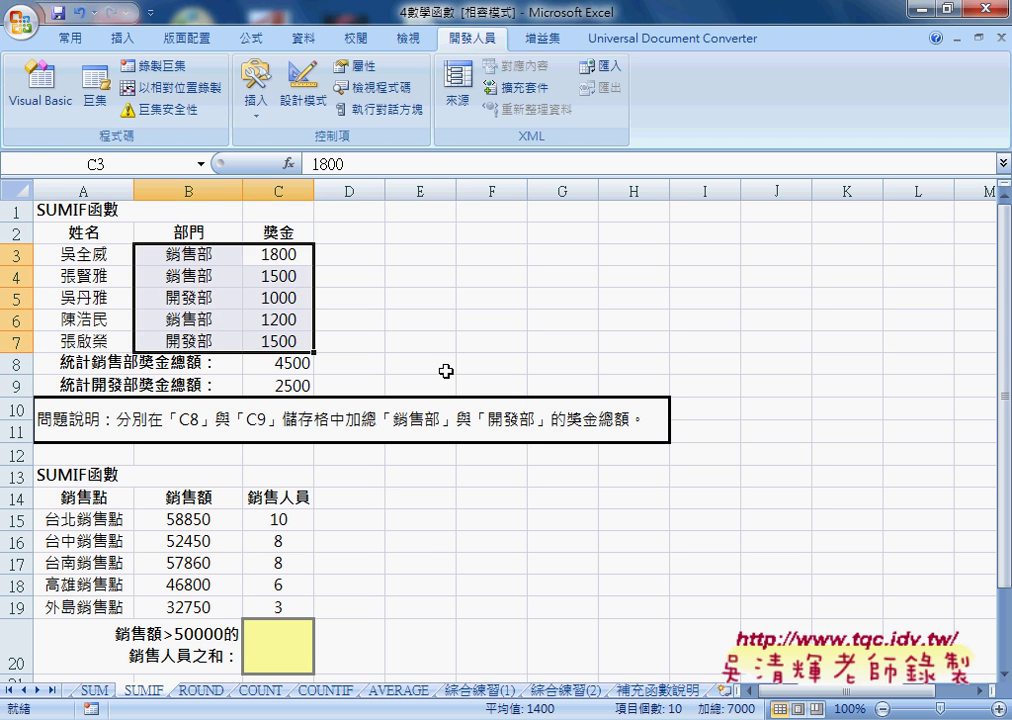
left_click_drag(440, 368, 427, 392)
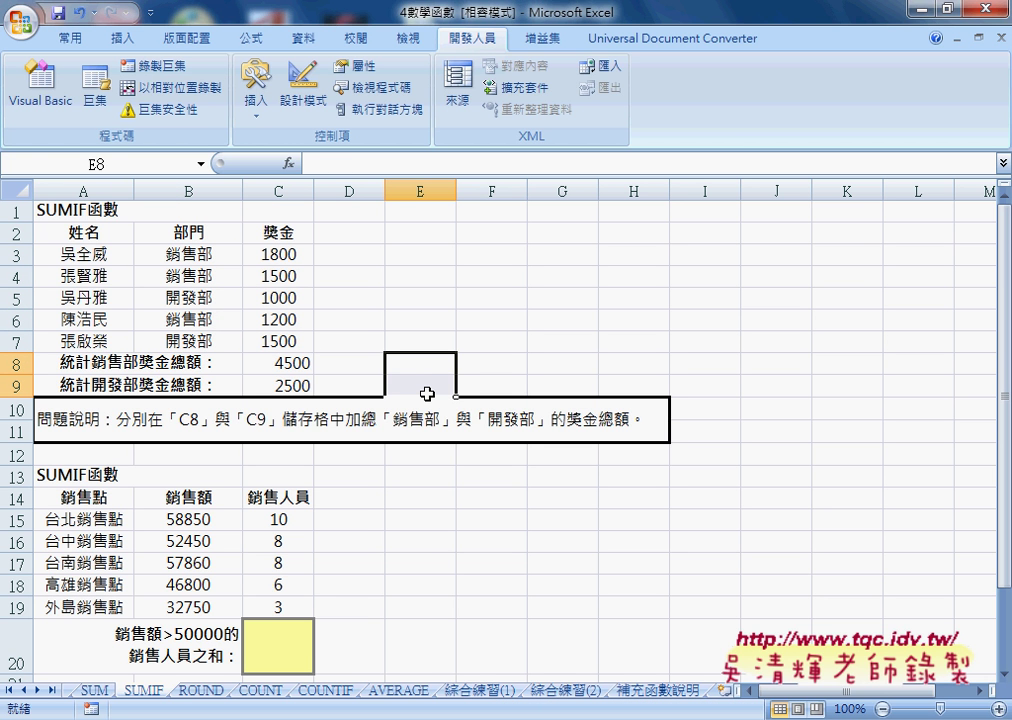
left_click_drag(438, 185, 428, 205)
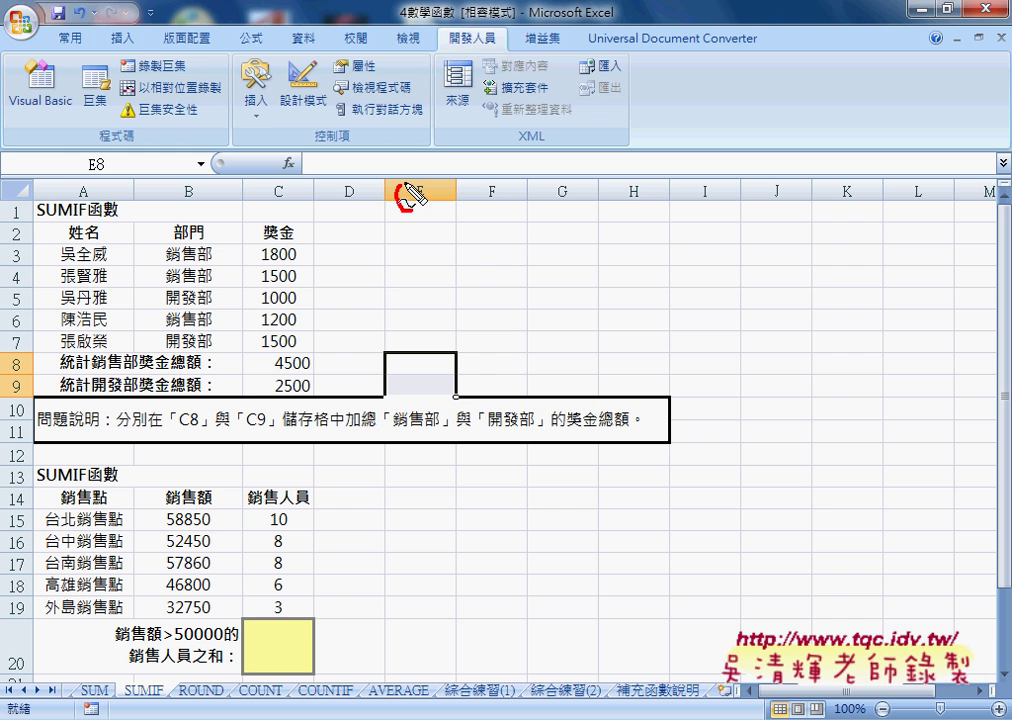
left_click_drag(32, 358, 16, 368)
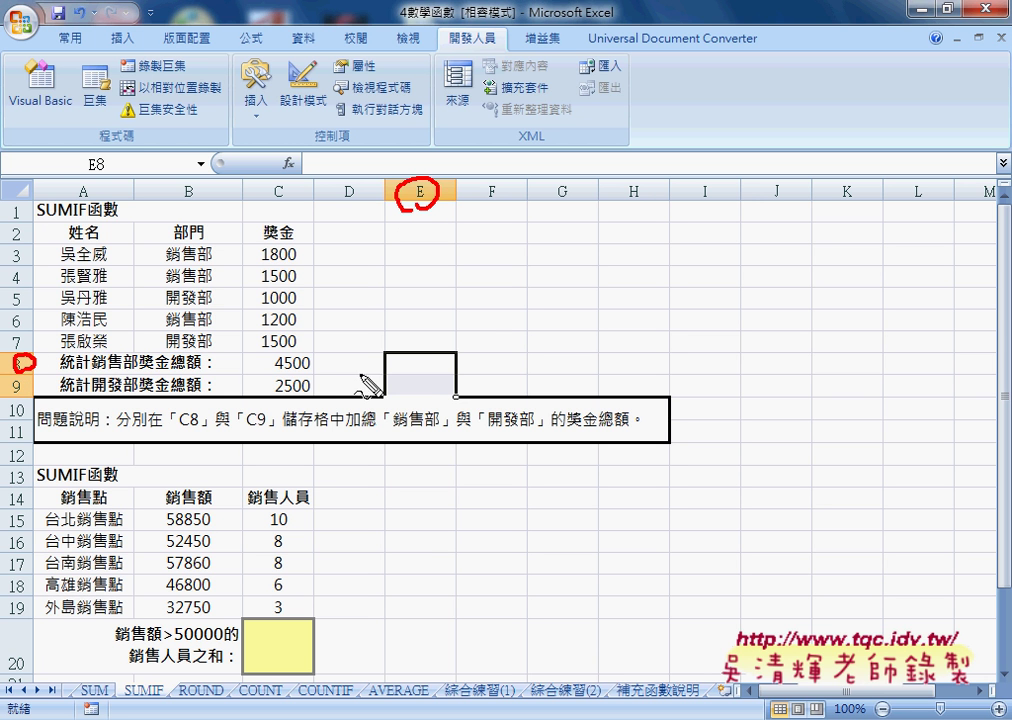
mouse_move(440, 373)
left_mouse_down()
mouse_move(398, 372)
mouse_move(440, 378)
mouse_move(397, 405)
mouse_move(457, 396)
left_mouse_up()
left_click_drag(389, 381, 455, 380)
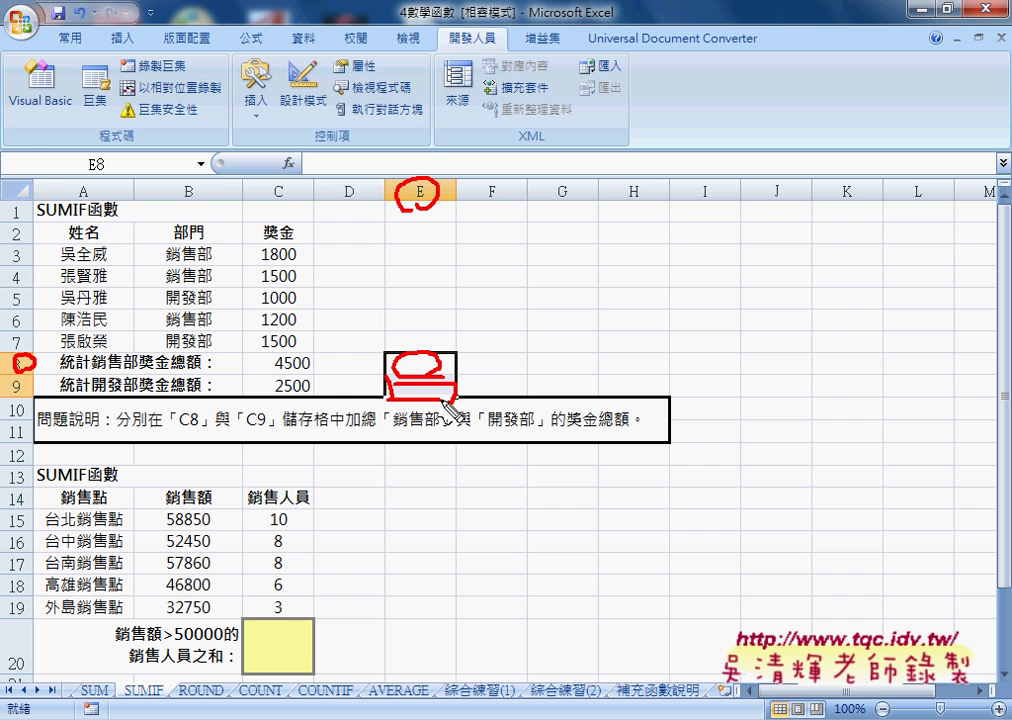
mouse_move(305, 352)
left_mouse_down()
mouse_move(147, 354)
mouse_move(147, 235)
mouse_move(275, 242)
mouse_move(318, 352)
left_mouse_up()
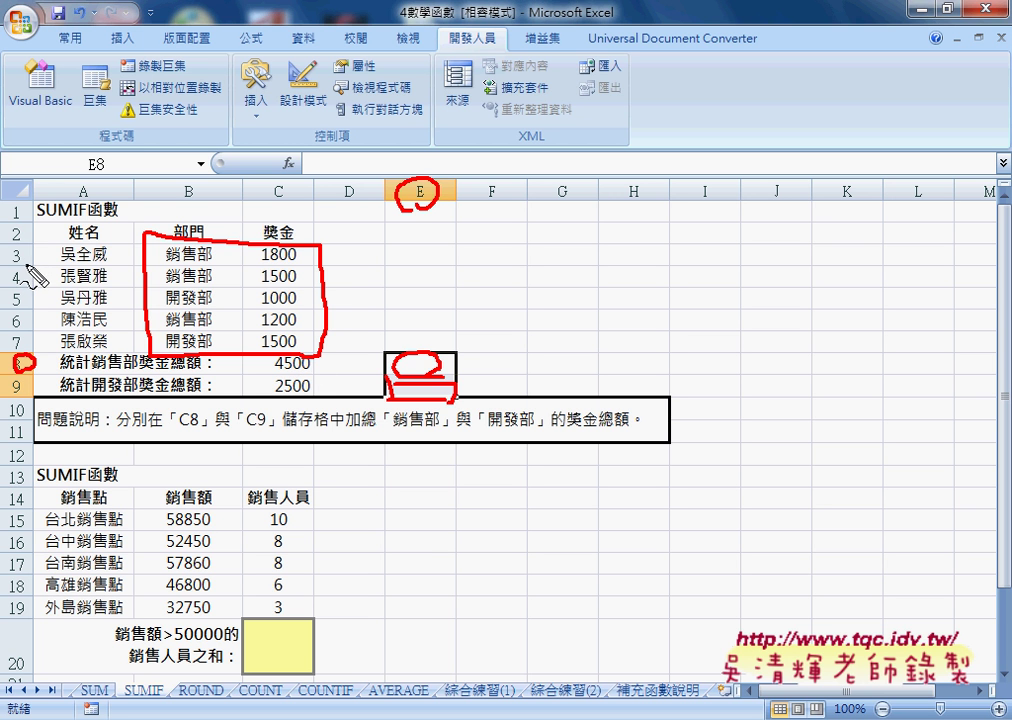
left_click_drag(22, 246, 30, 268)
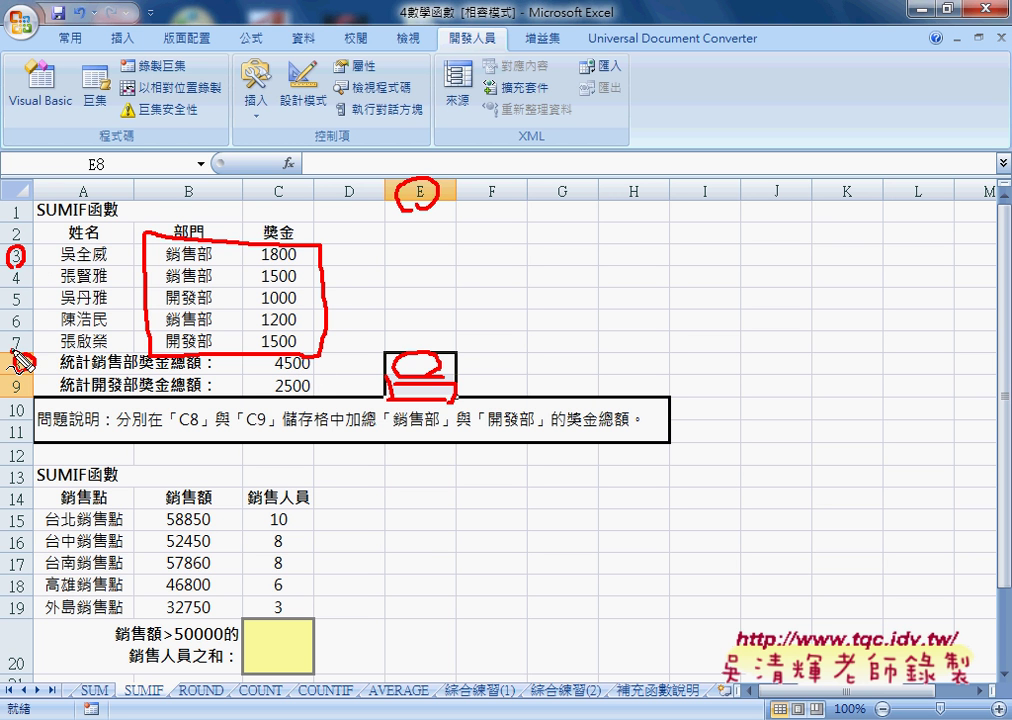
left_click_drag(20, 332, 28, 352)
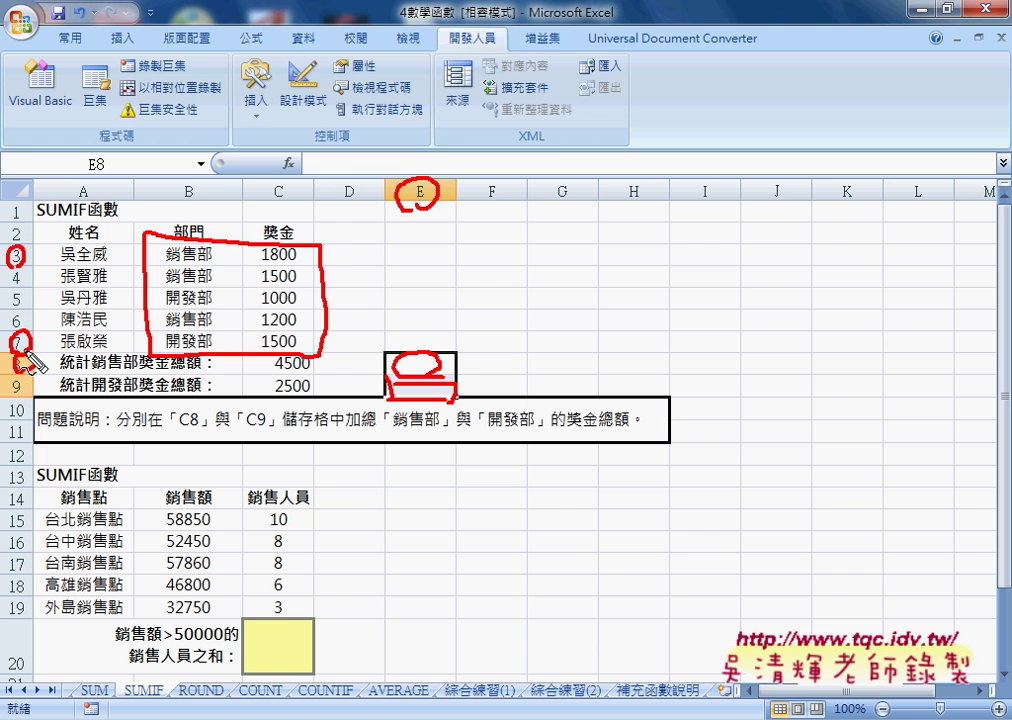
key("Escape")
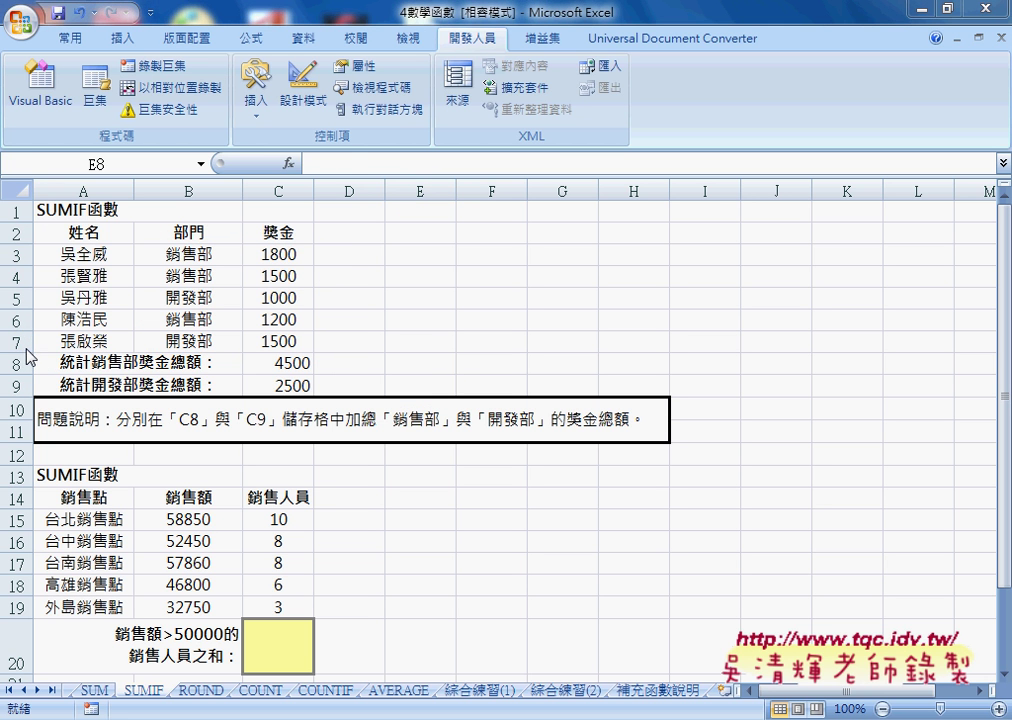
left_click(201, 254)
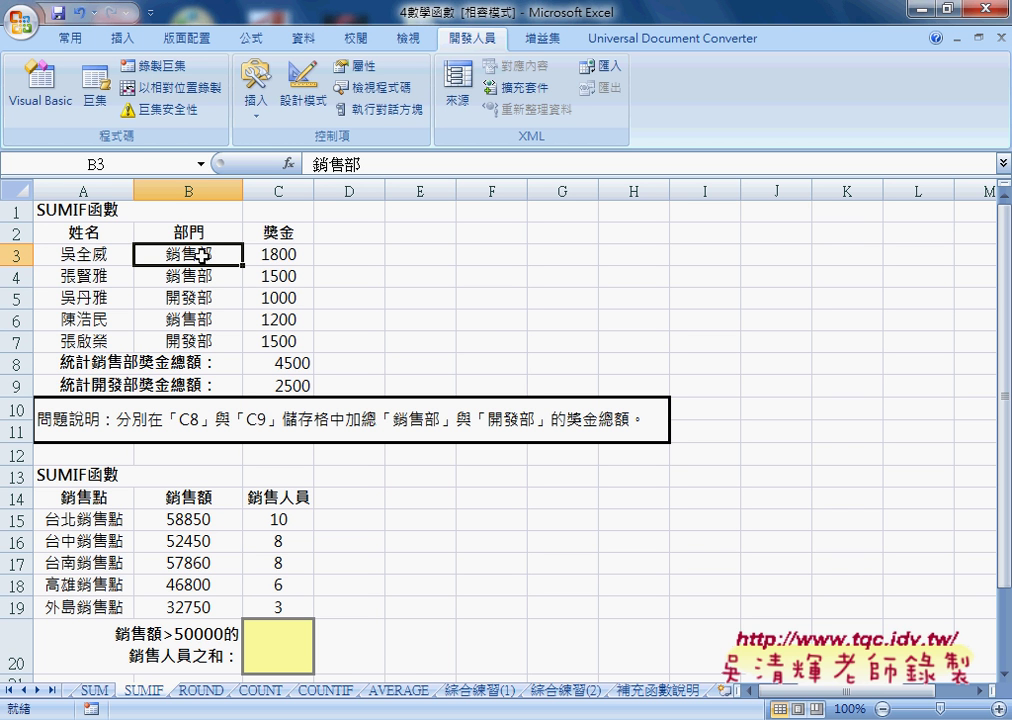
left_click(290, 254)
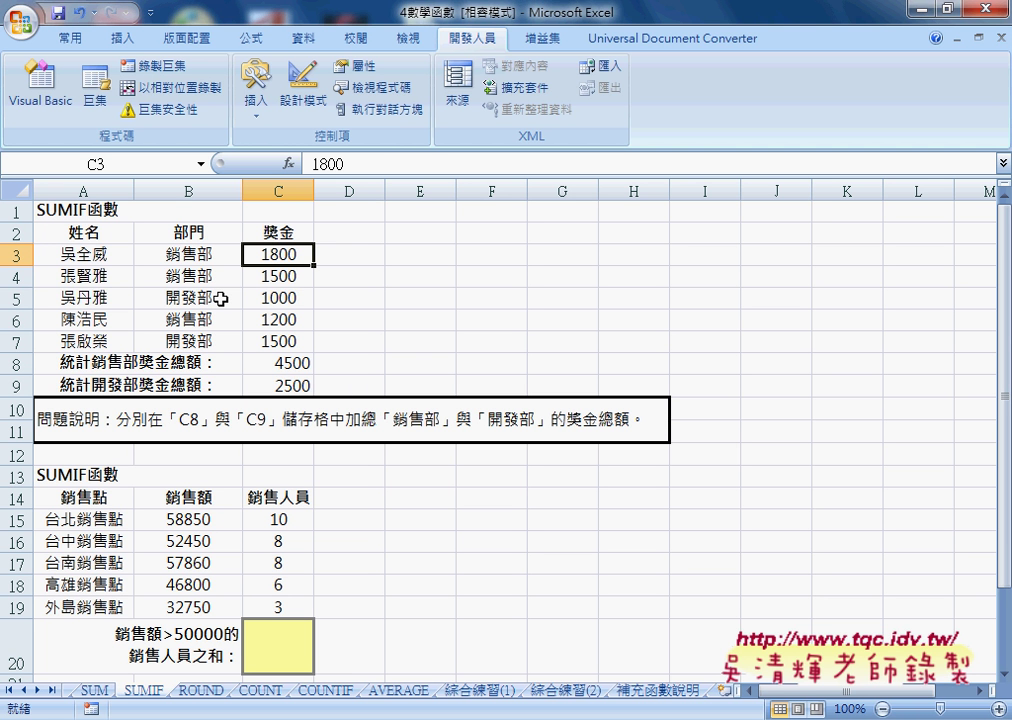
left_click(440, 368)
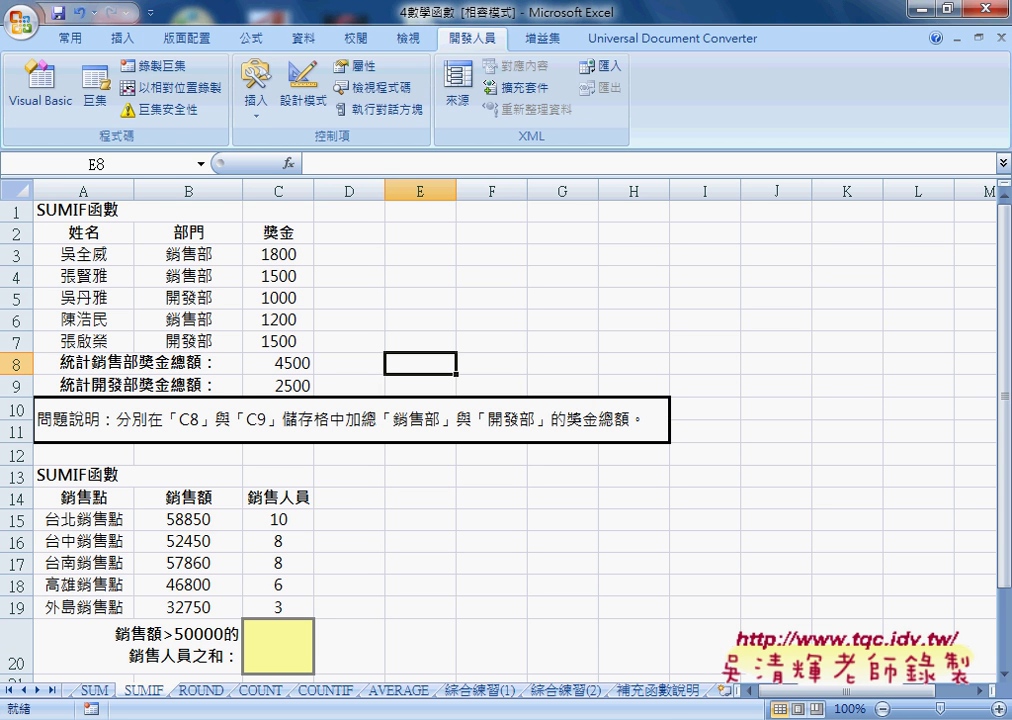
left_click(15, 254)
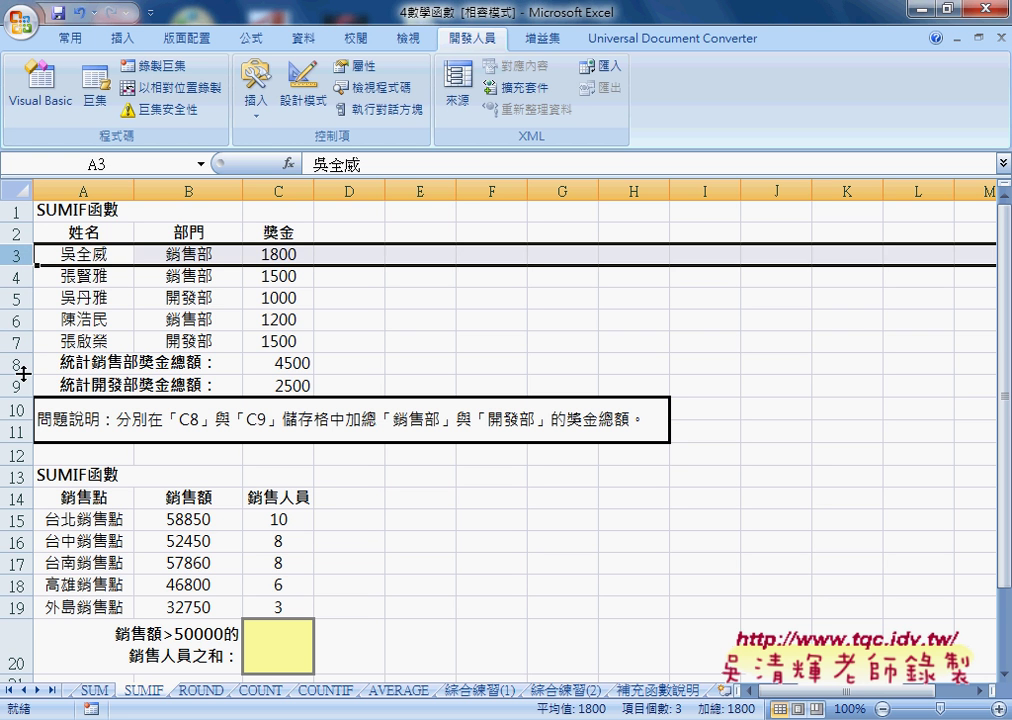
left_click(15, 341)
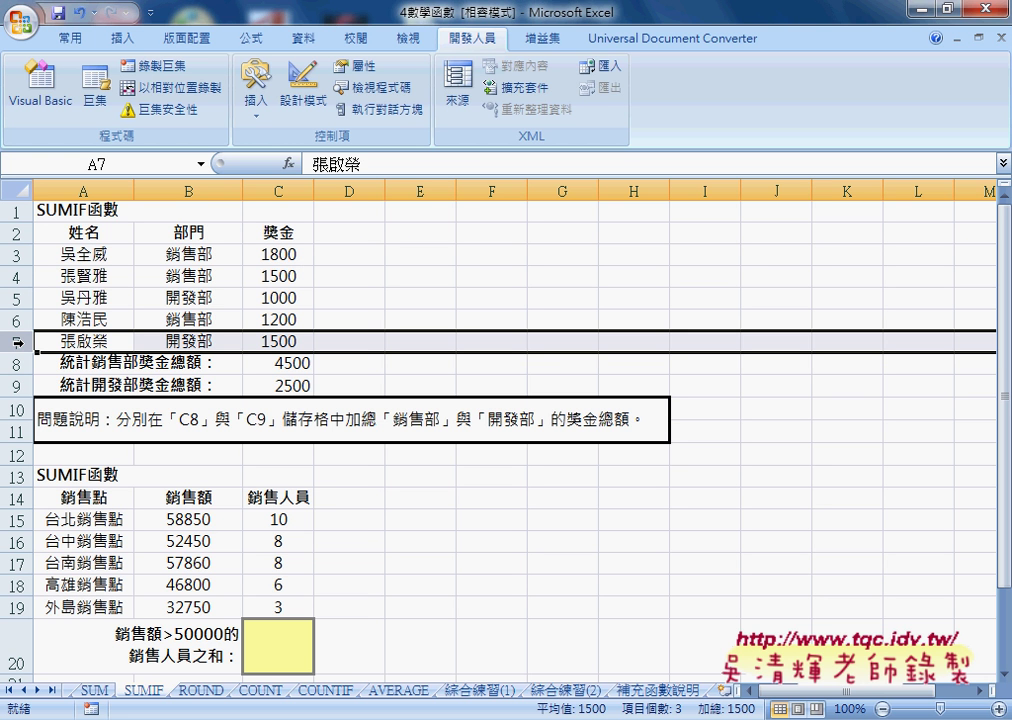
left_click(206, 253)
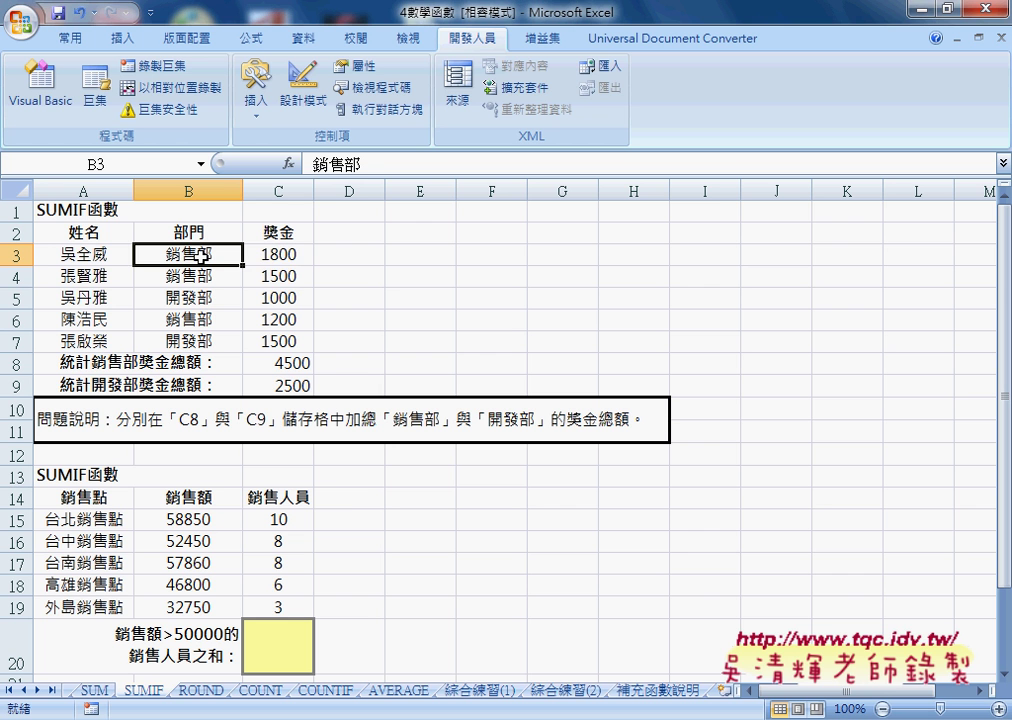
left_click(288, 255)
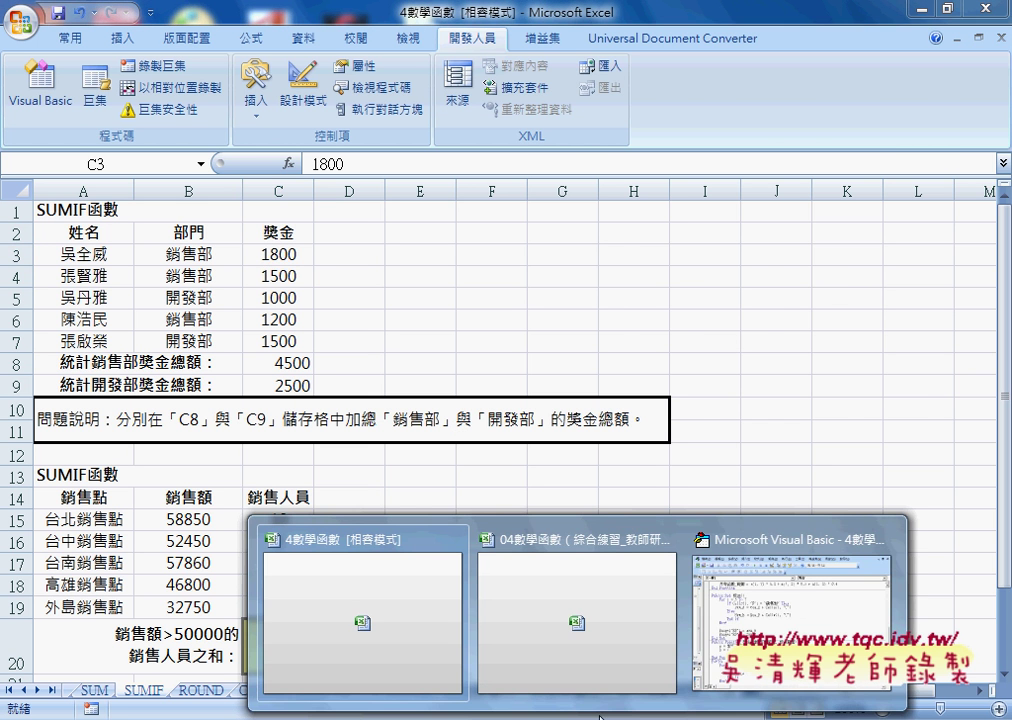
Run the 獎金 macro in the VBA editor so E8 and E9 show 4500 and 2500.
left_click(727, 619)
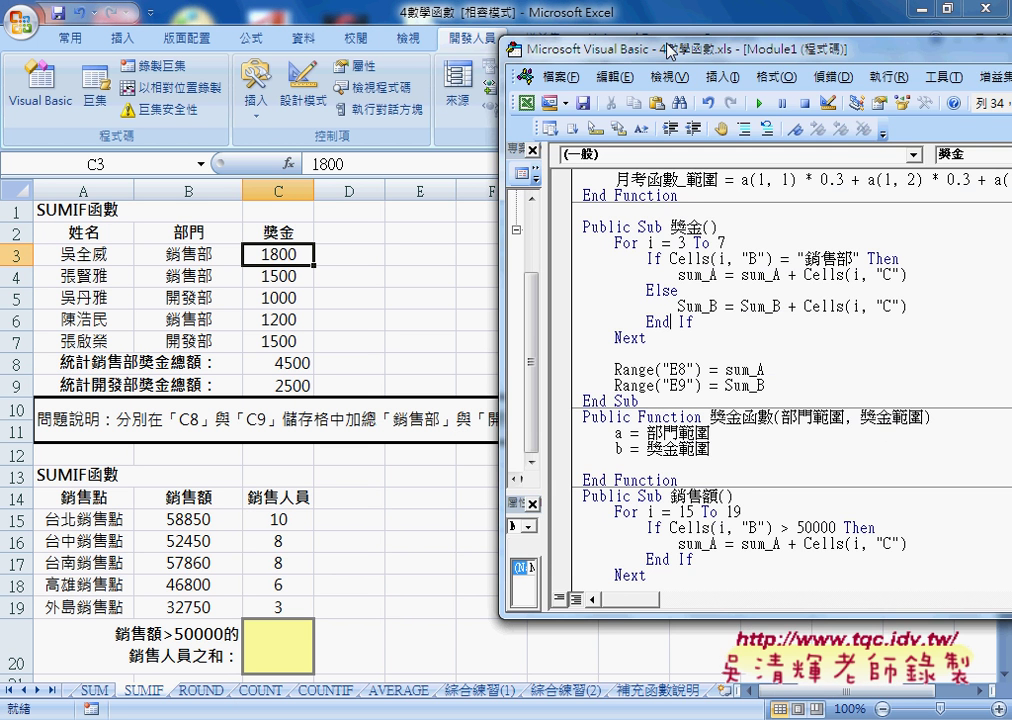
left_click_drag(670, 50, 620, 55)
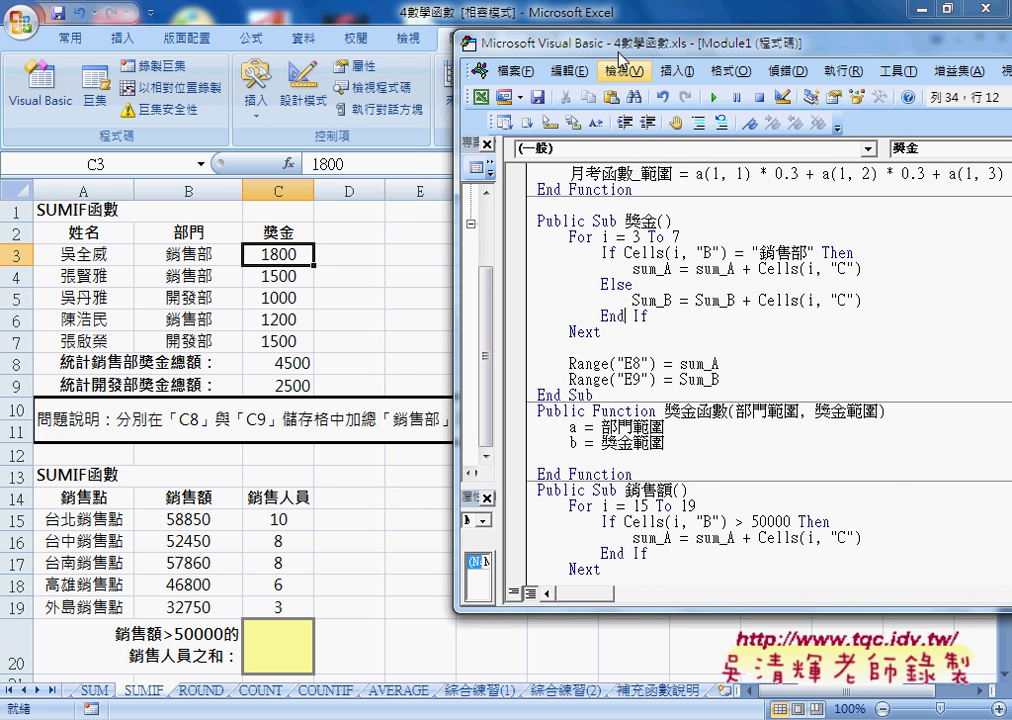
left_click(650, 284)
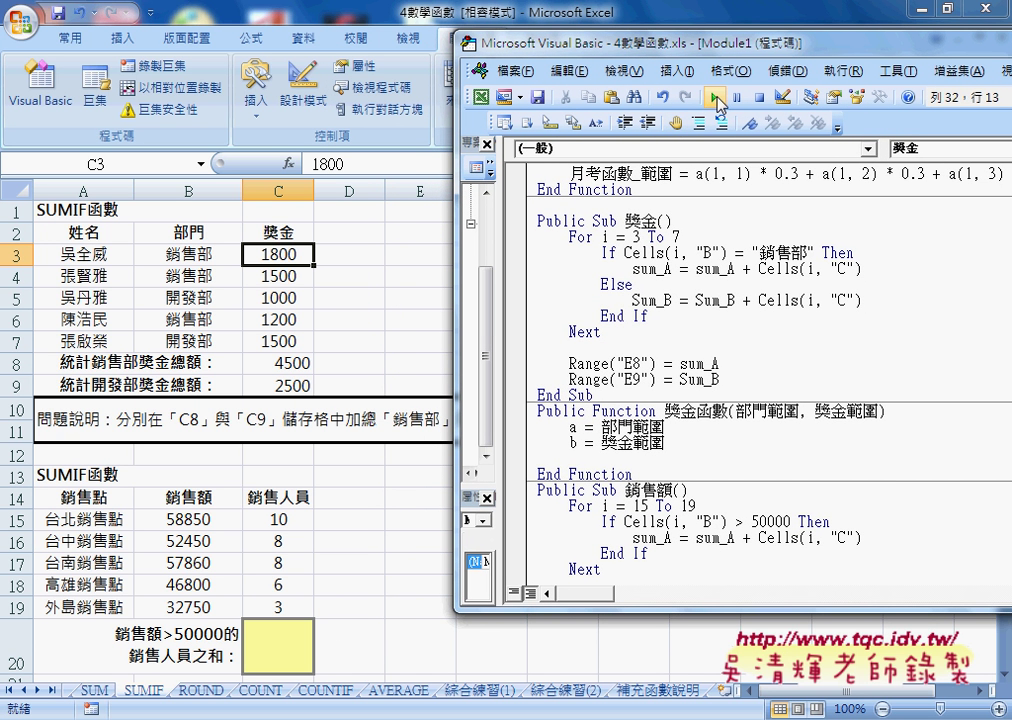
left_click(716, 99)
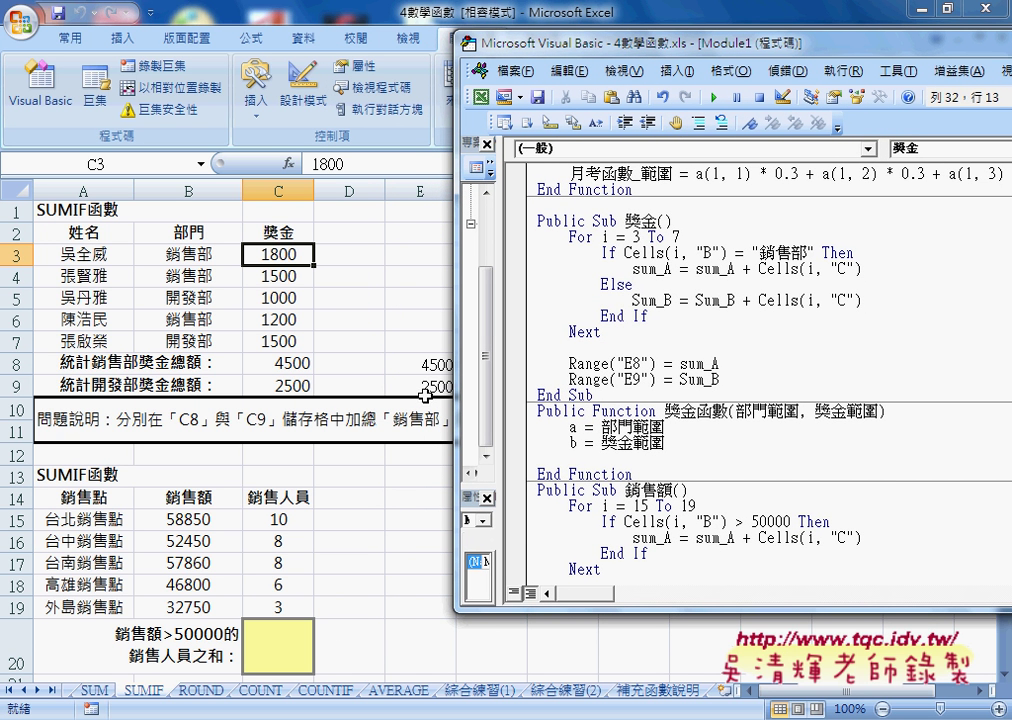
left_click_drag(719, 363, 682, 363)
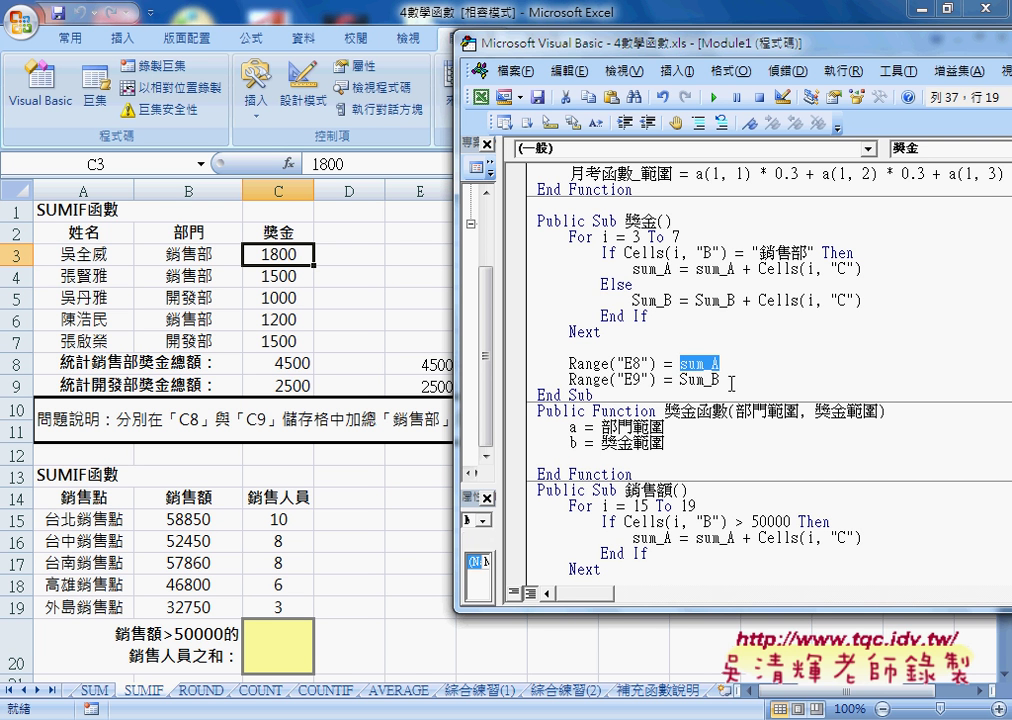
mouse_move(719, 379)
left_mouse_down()
mouse_move(681, 379)
mouse_move(681, 363)
mouse_move(681, 379)
left_mouse_up()
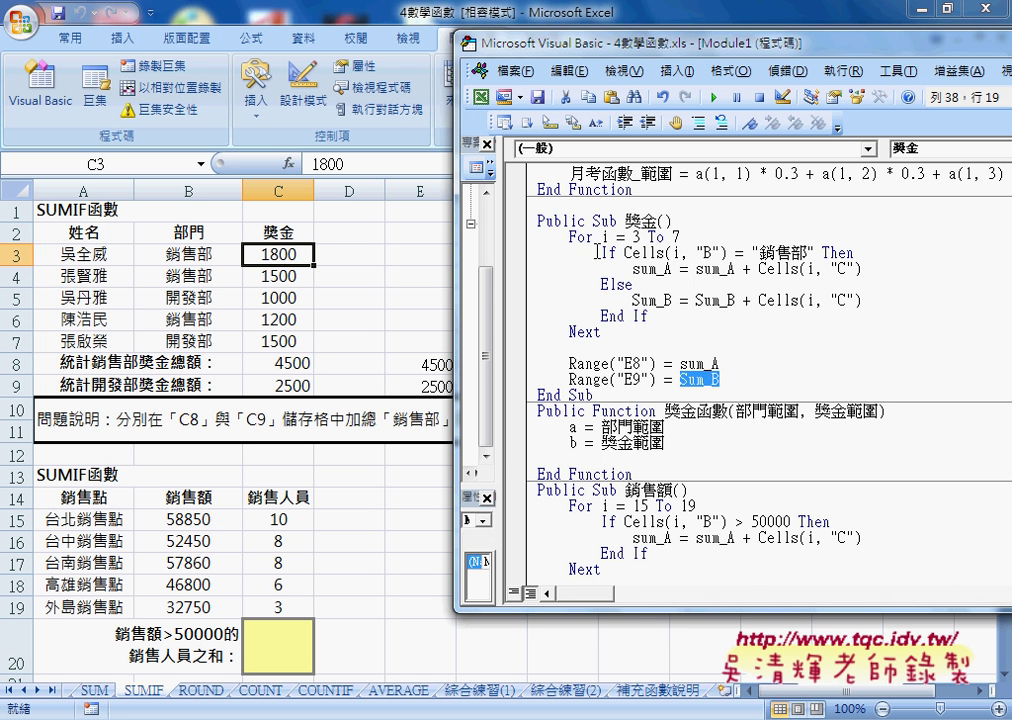
left_click_drag(569, 237, 700, 238)
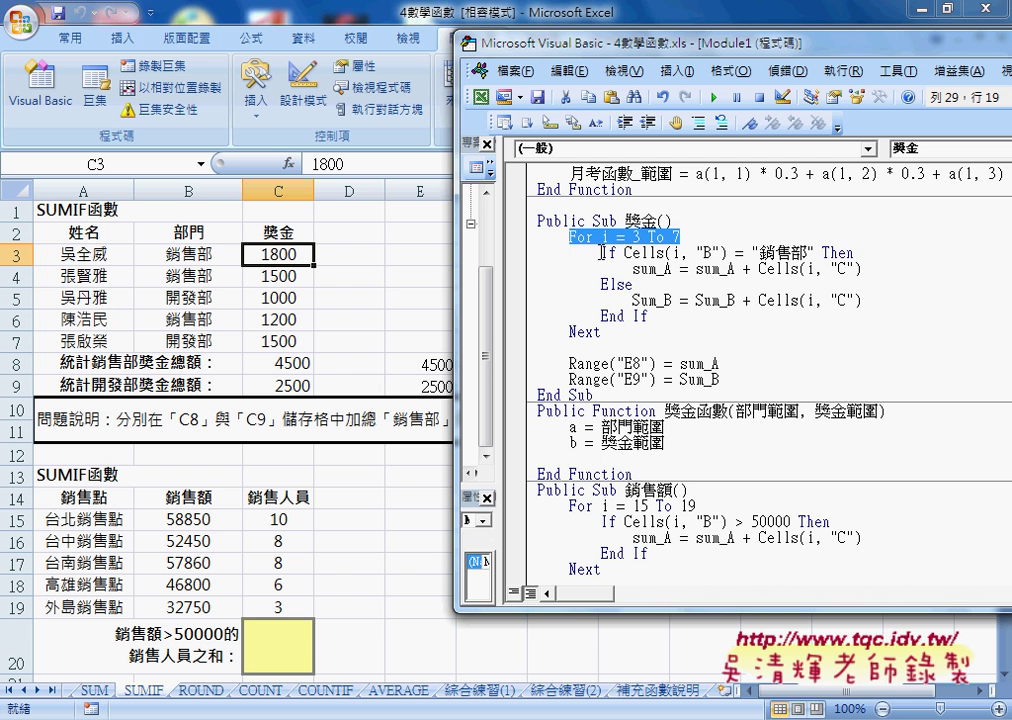
double_click(617, 252)
left_click_drag(625, 253, 816, 252)
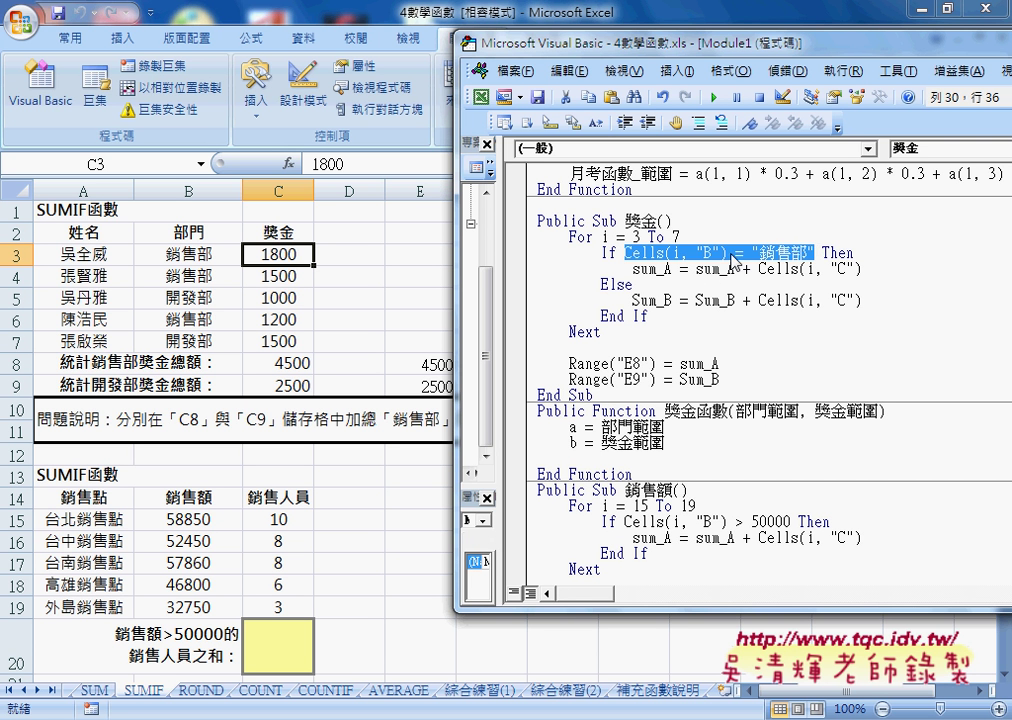
left_click_drag(862, 268, 757, 268)
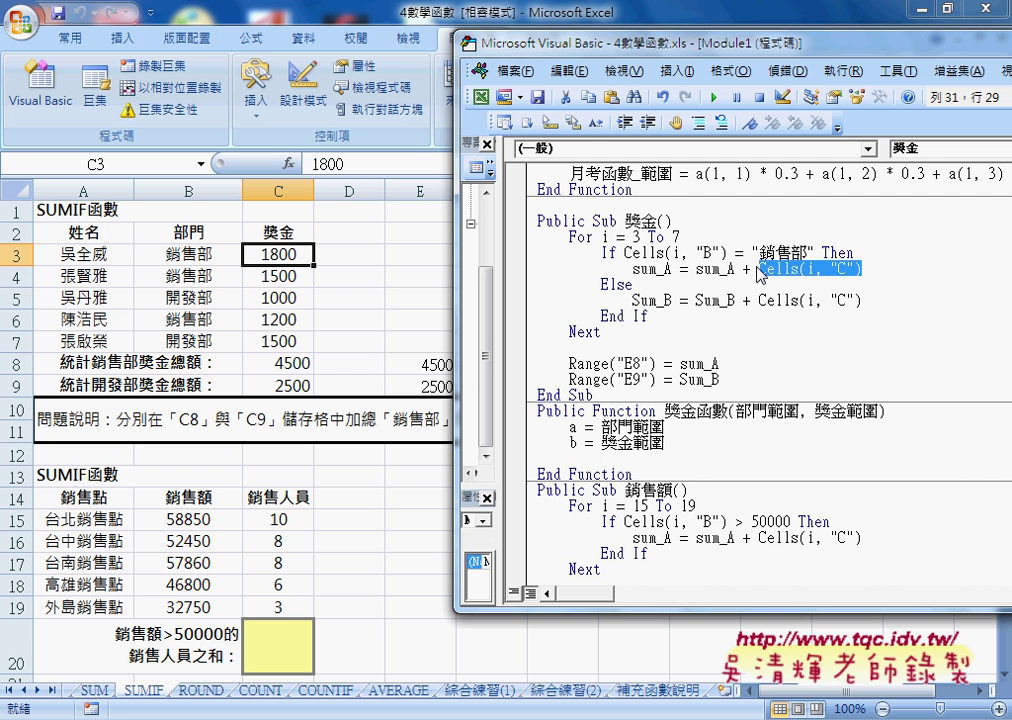
left_click_drag(737, 268, 697, 268)
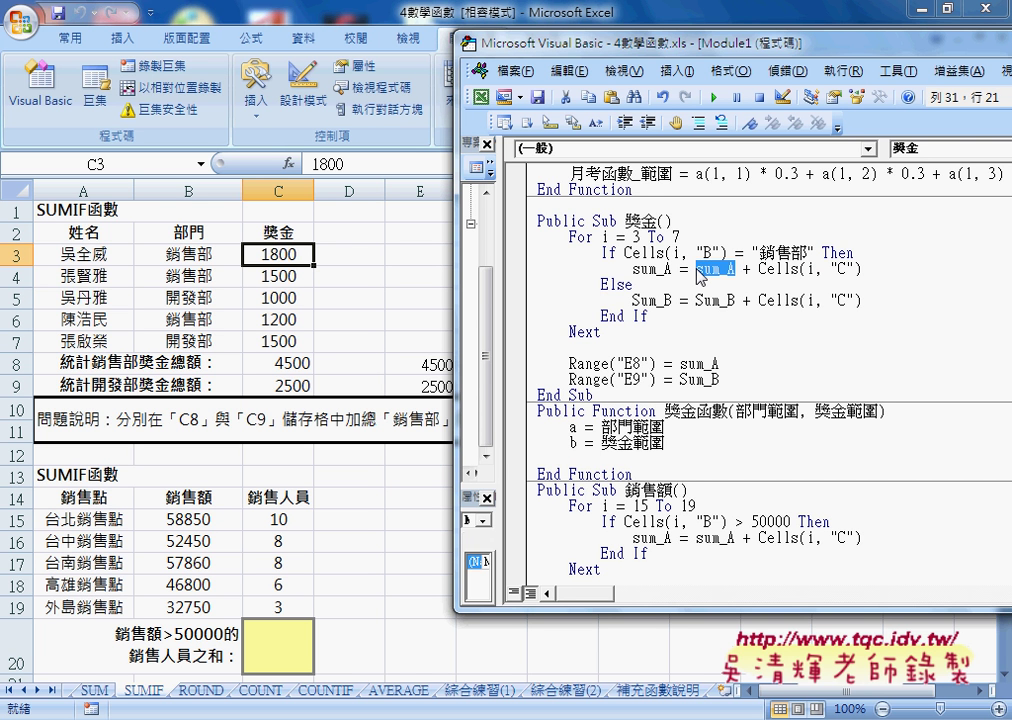
mouse_move(673, 268)
left_mouse_down()
mouse_move(641, 268)
mouse_move(862, 268)
left_mouse_up()
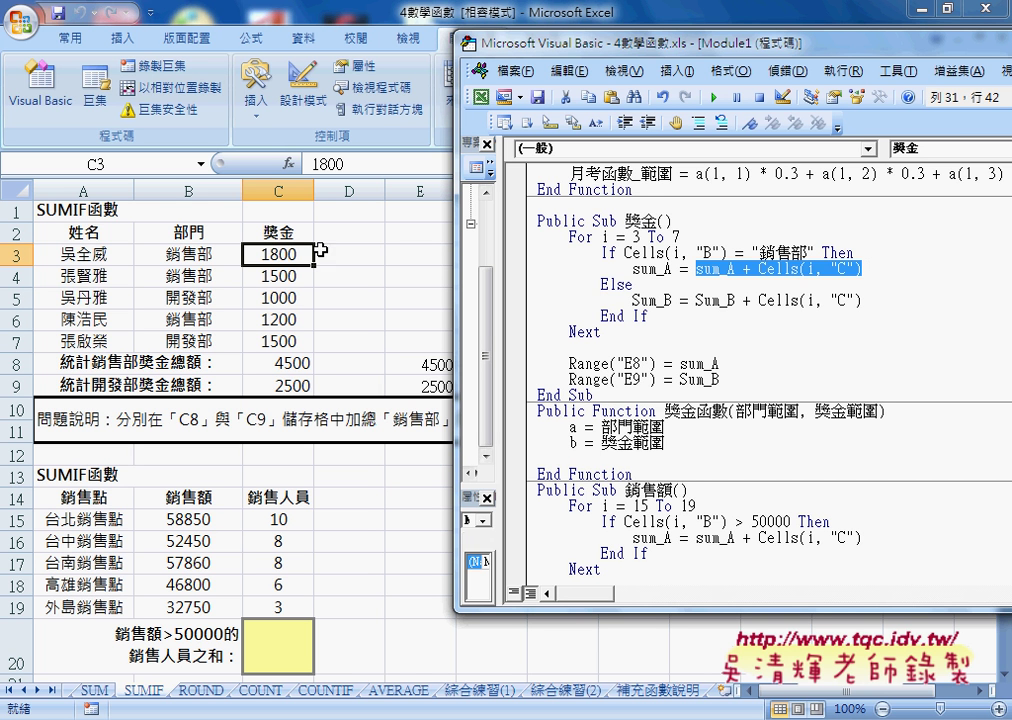
left_click_drag(736, 268, 697, 268)
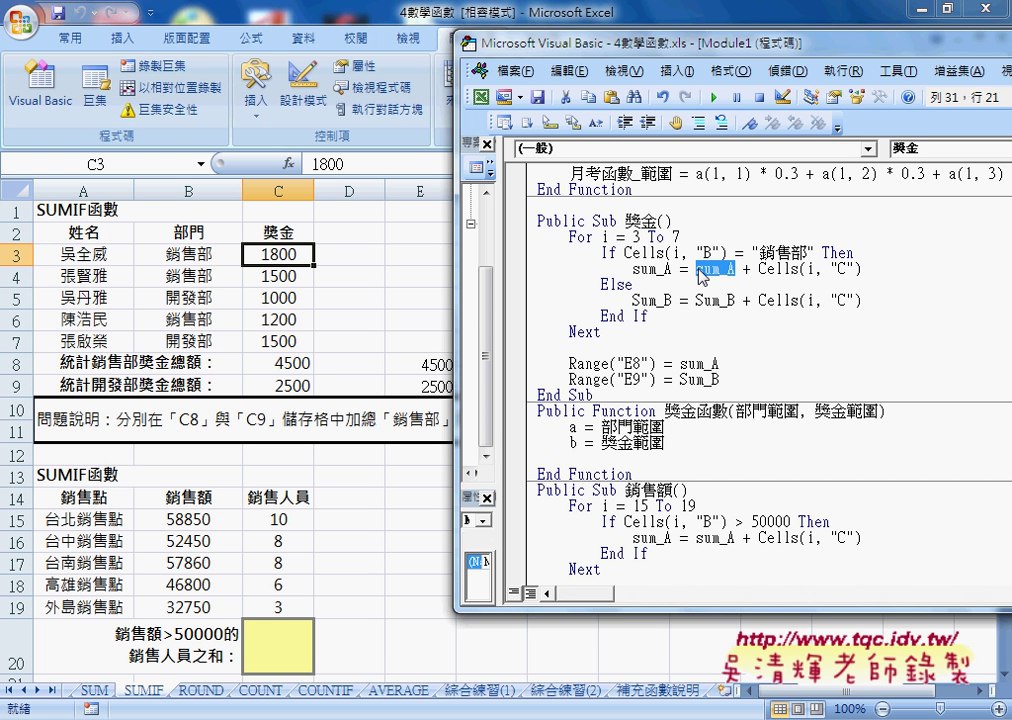
left_click_drag(862, 268, 633, 268)
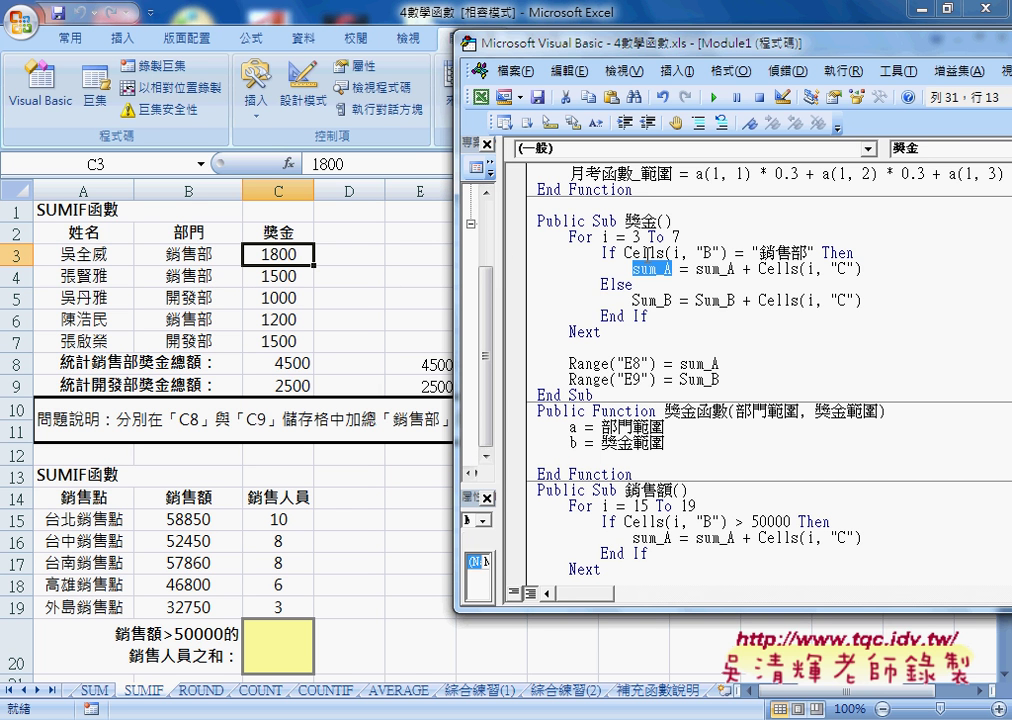
left_click(864, 268)
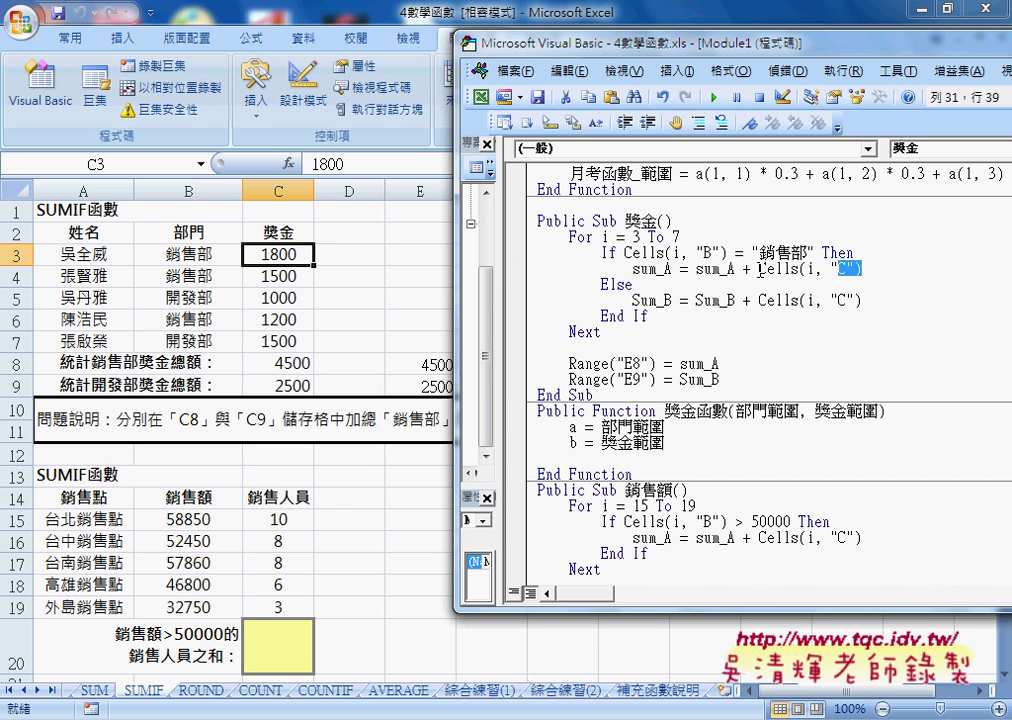
left_click_drag(759, 268, 849, 268)
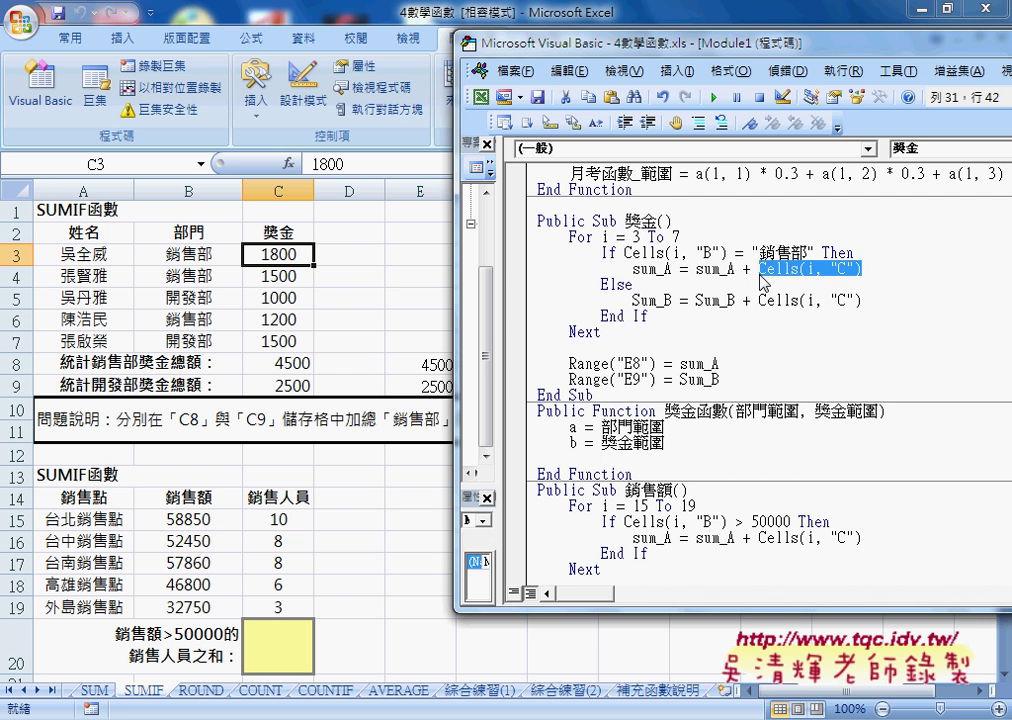
left_click_drag(736, 268, 694, 268)
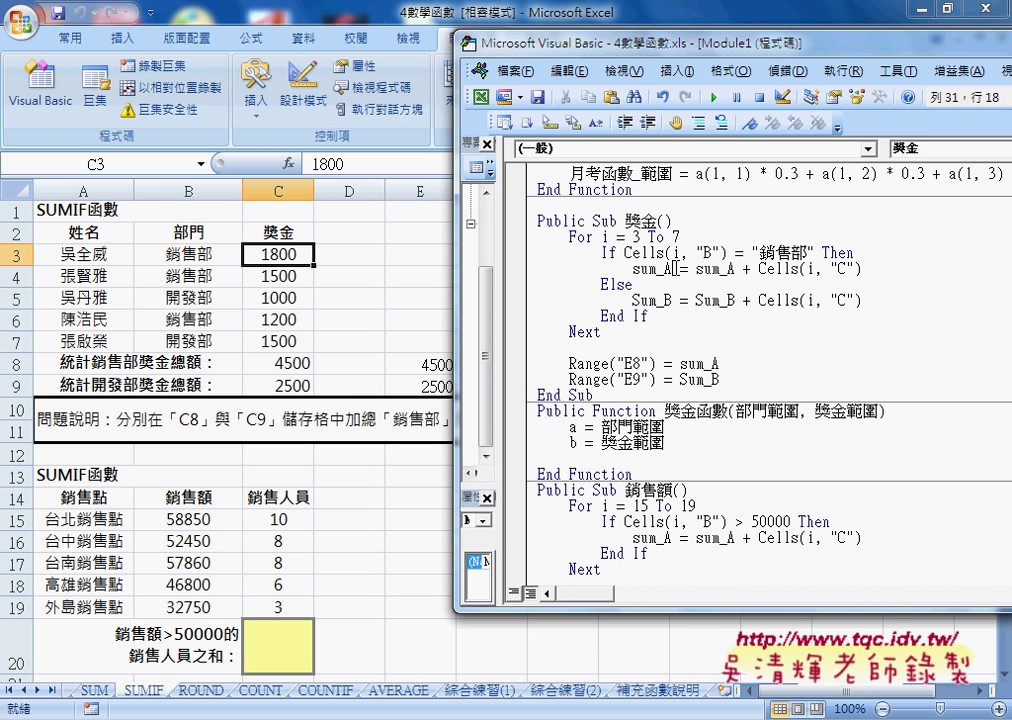
left_click_drag(672, 268, 633, 268)
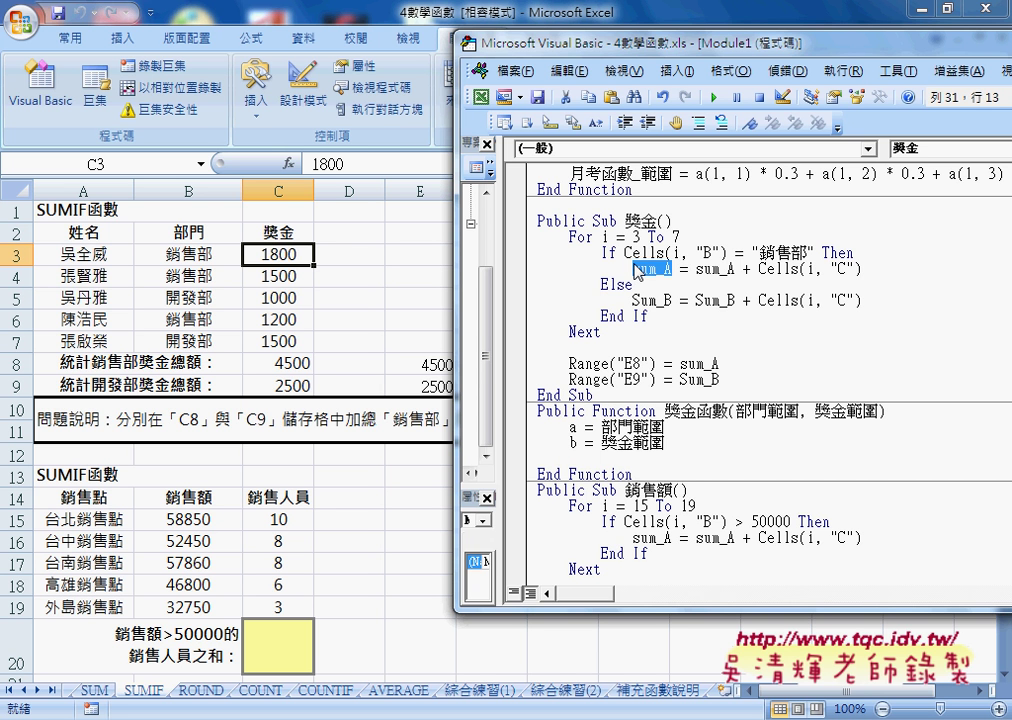
left_click_drag(863, 269, 690, 269)
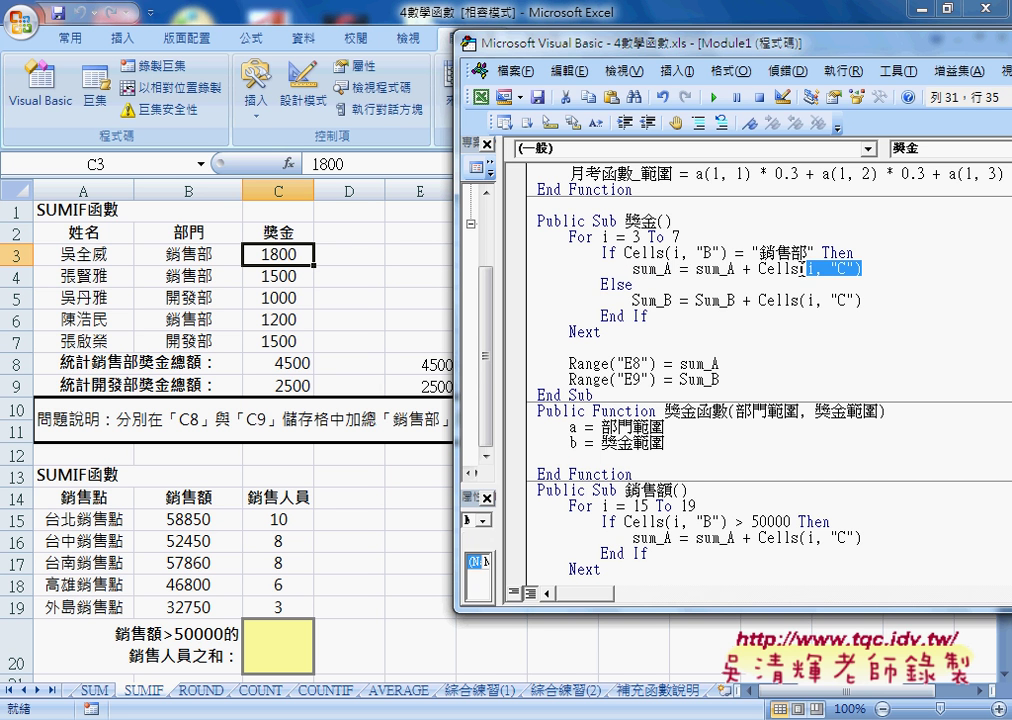
double_click(650, 268)
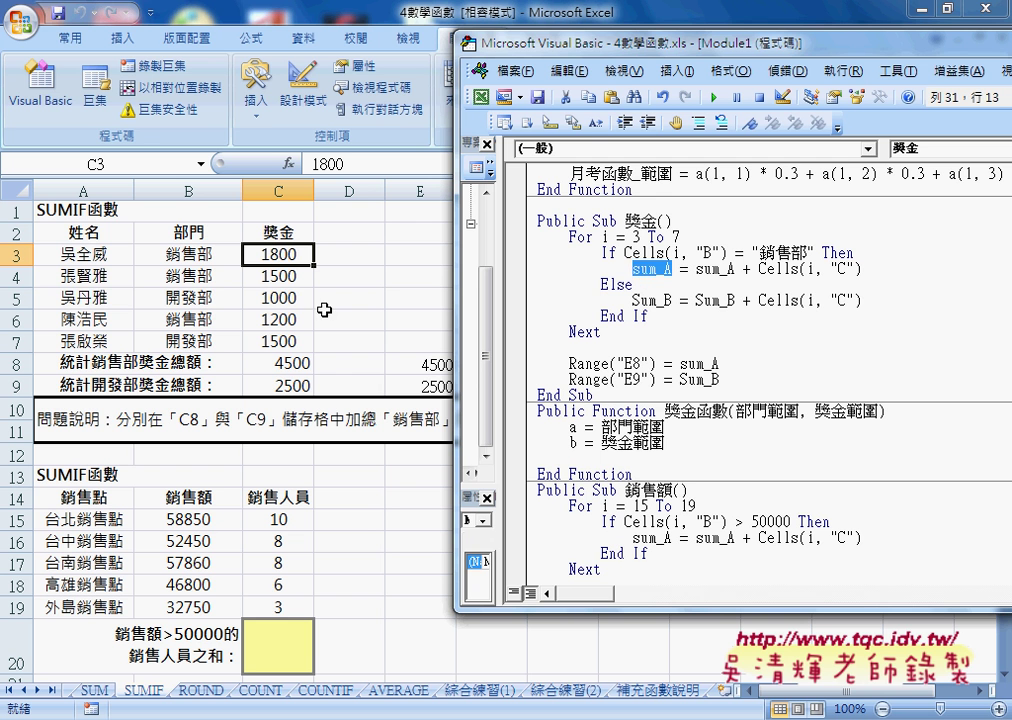
left_click(873, 303)
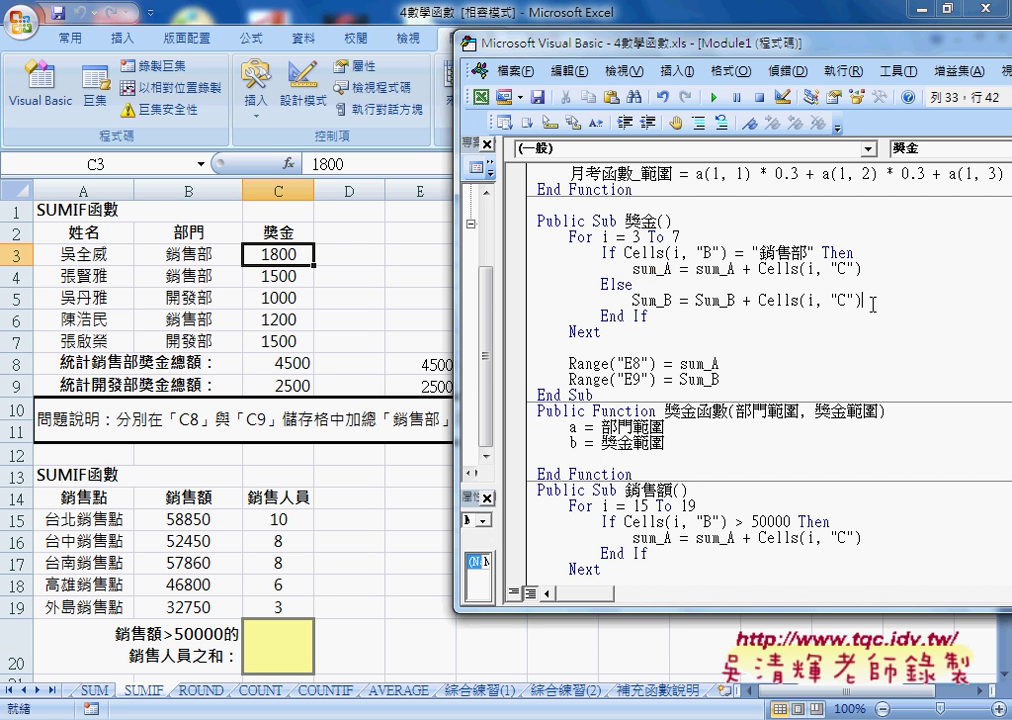
left_click_drag(873, 303, 634, 301)
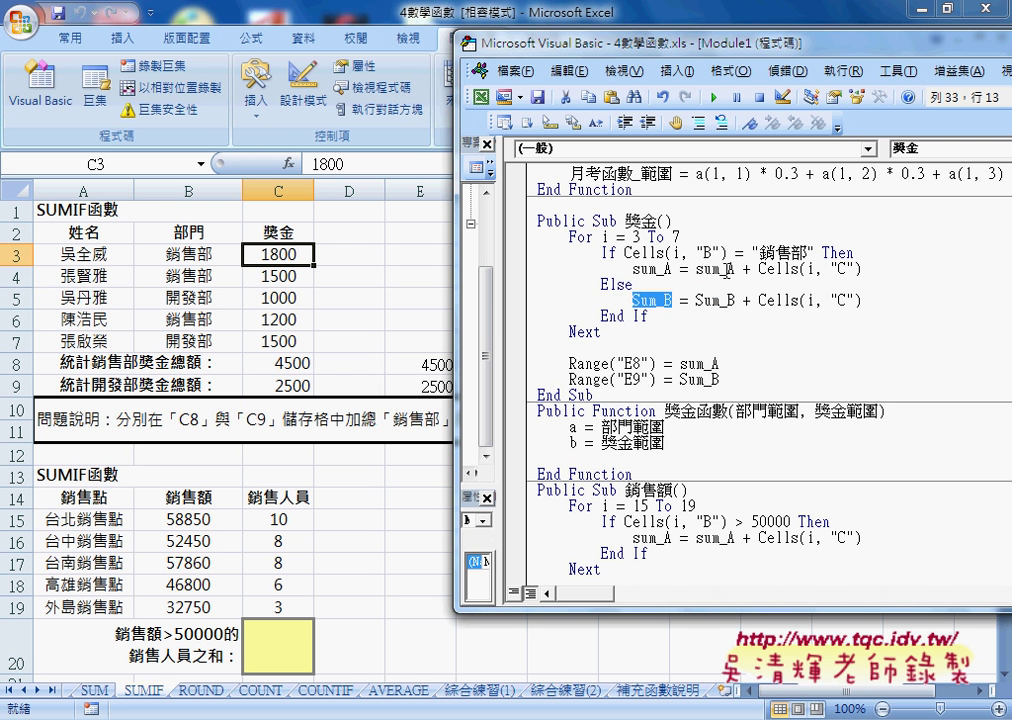
mouse_move(746, 269)
left_mouse_down()
mouse_move(698, 269)
mouse_move(697, 300)
left_mouse_up()
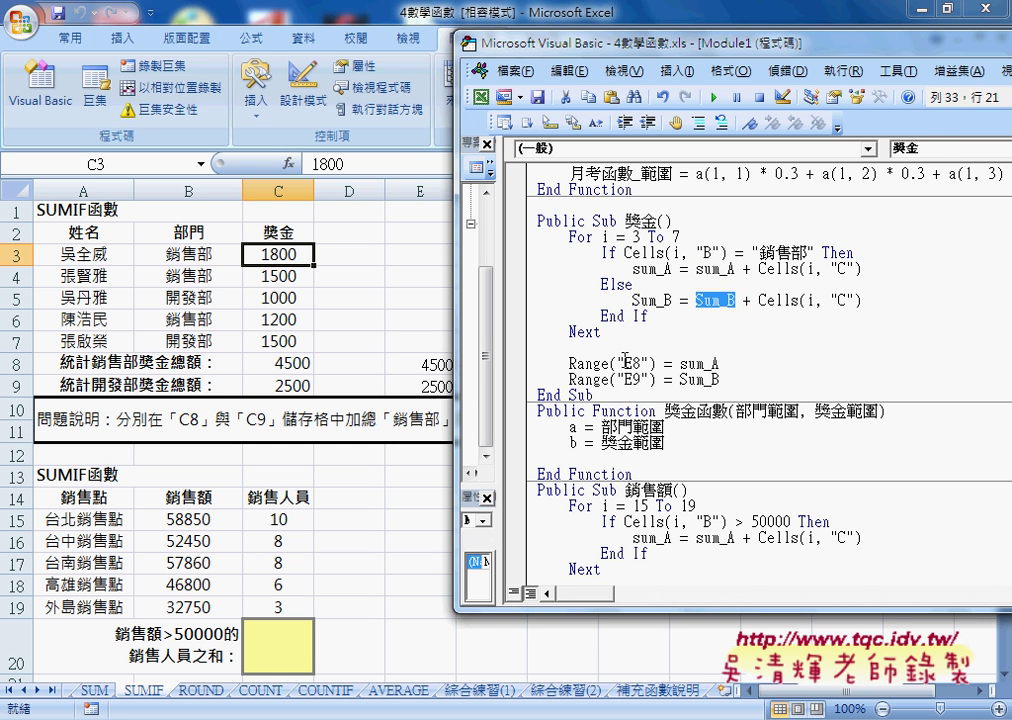
left_click_drag(550, 36, 748, 52)
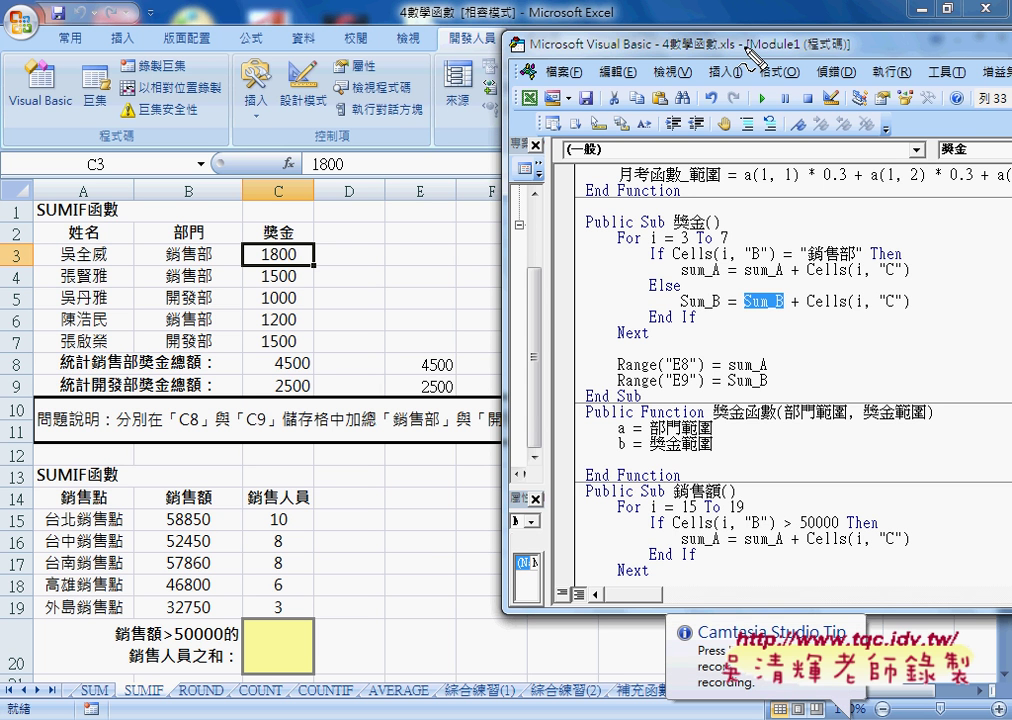
mouse_move(452, 371)
left_mouse_down()
mouse_move(424, 376)
mouse_move(450, 368)
mouse_move(456, 388)
left_mouse_up()
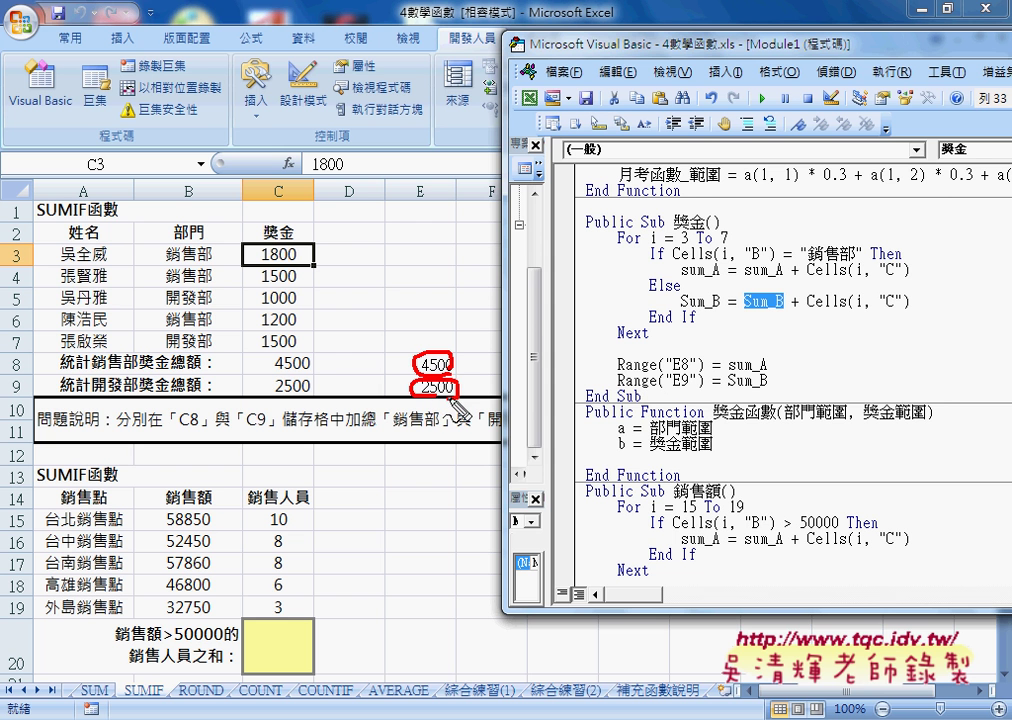
left_click_drag(620, 372, 694, 368)
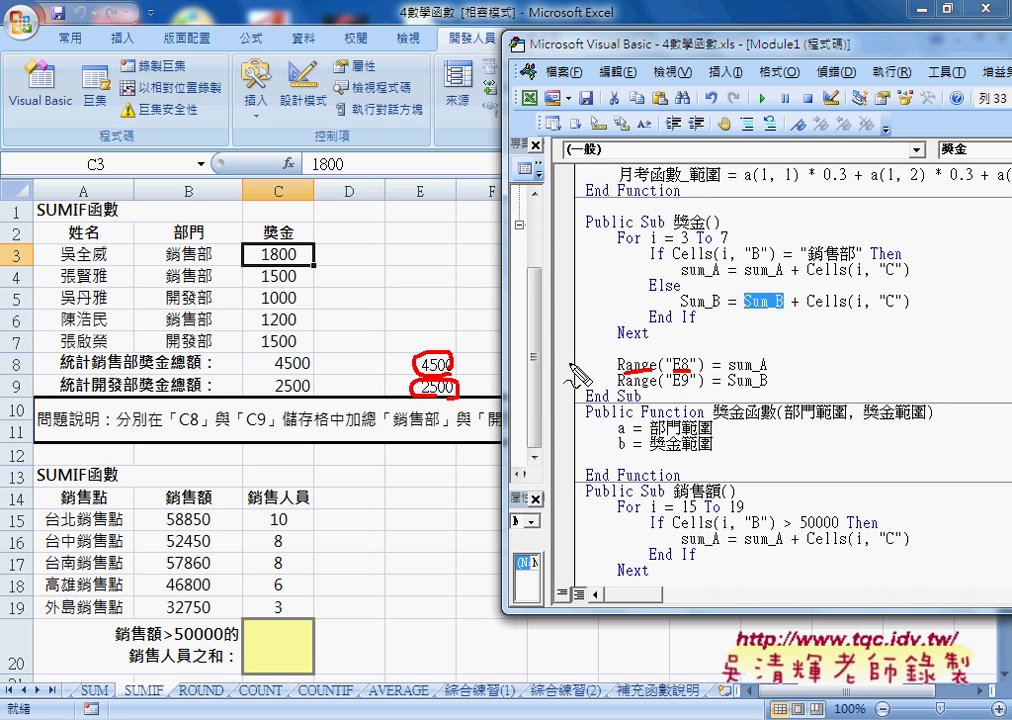
left_click_drag(557, 365, 604, 365)
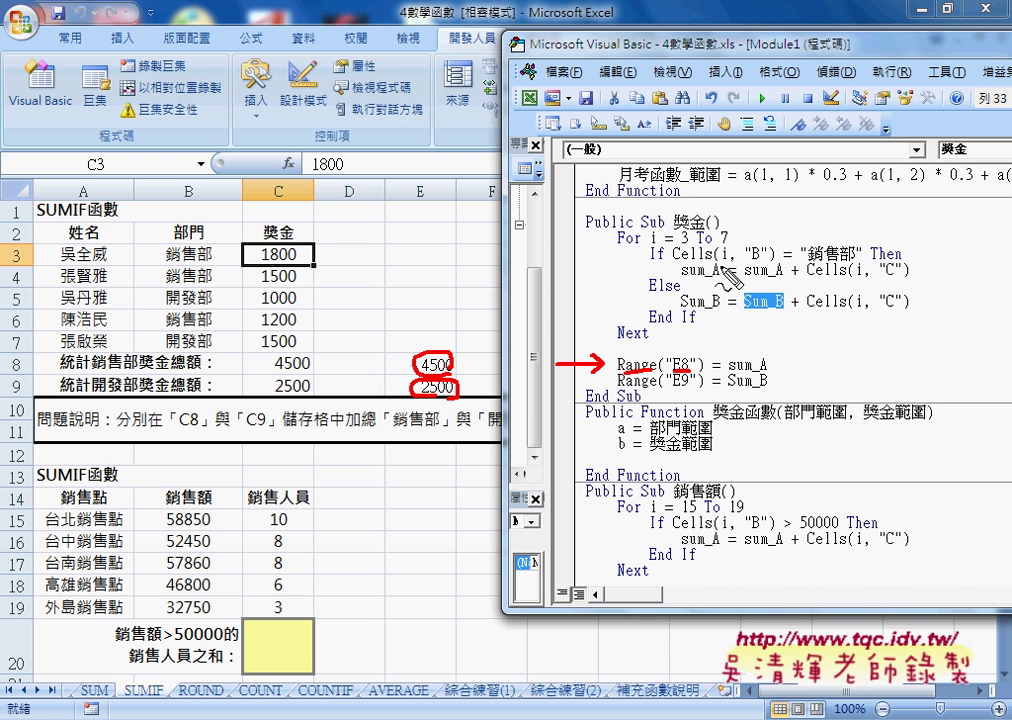
left_click_drag(675, 259, 790, 262)
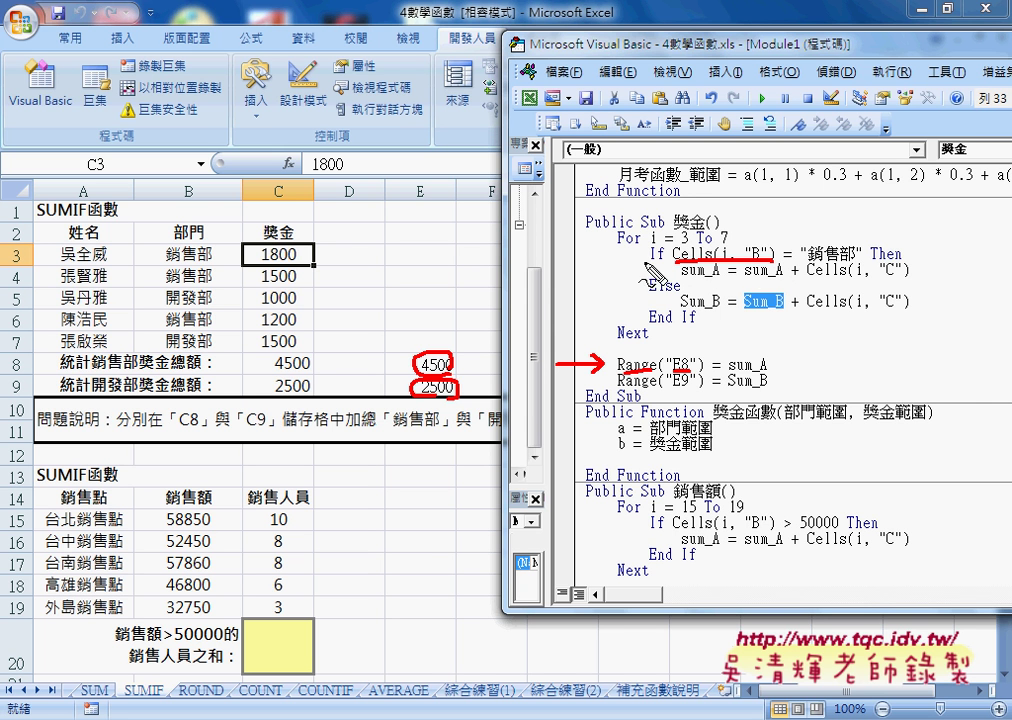
left_click_drag(636, 228, 645, 258)
left_click_drag(640, 325, 648, 350)
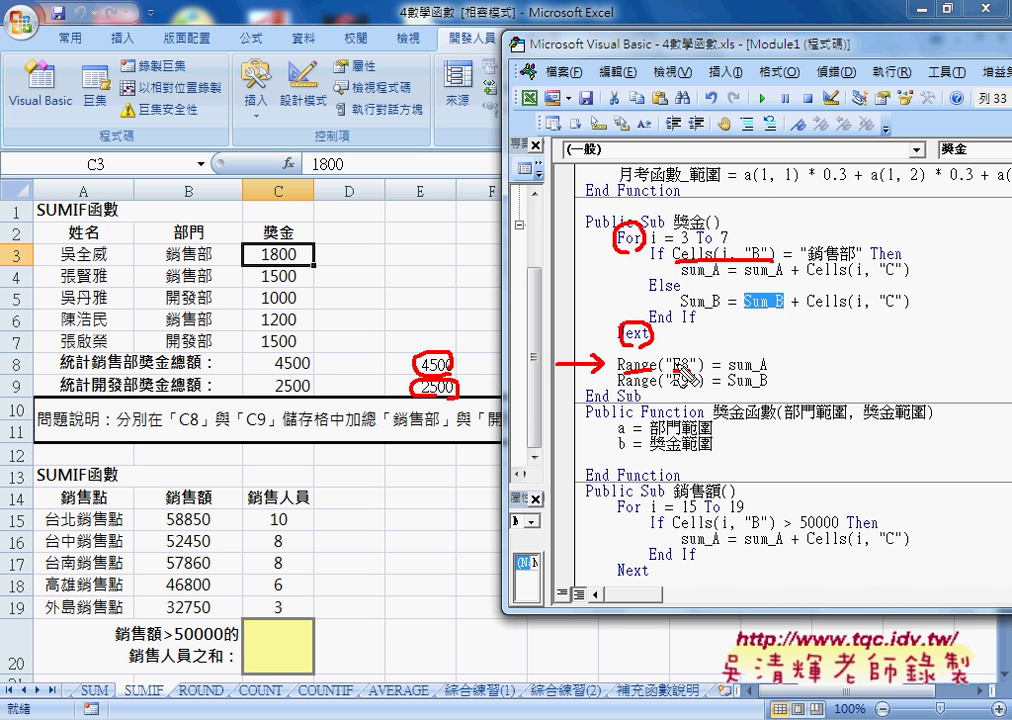
Walk through the 獎金 macro lines that assign sum_A and Sum_B to E8 and E9.
left_click_drag(672, 371, 690, 369)
mouse_move(625, 237)
left_mouse_down()
mouse_move(622, 264)
mouse_move(650, 284)
left_mouse_up()
key("ctrl+z")
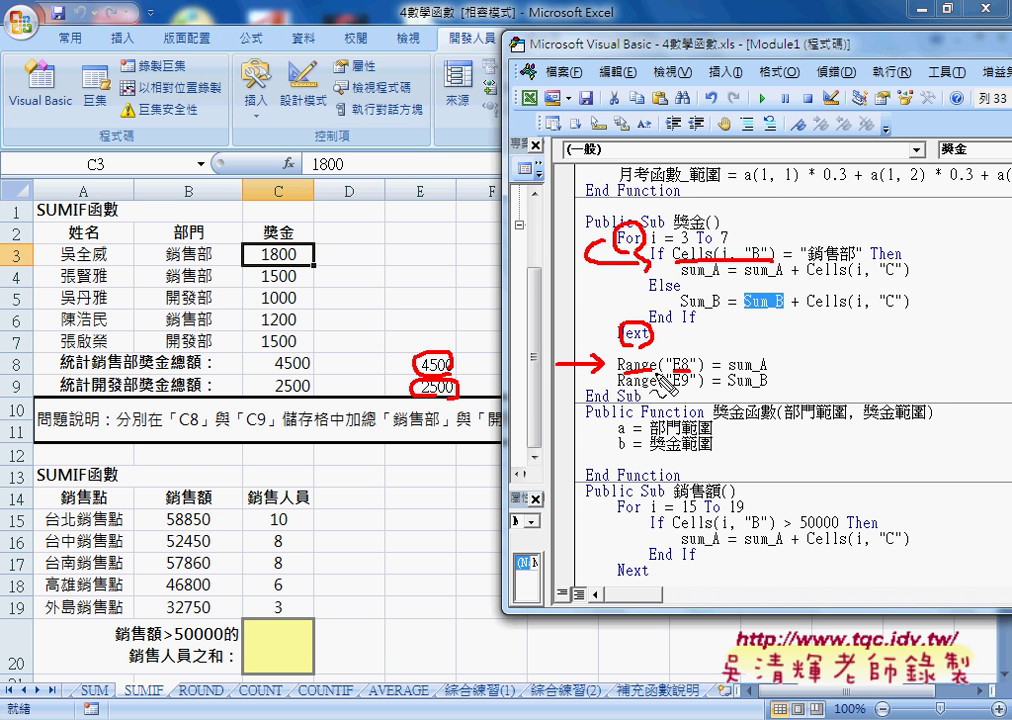
mouse_move(680, 387)
left_mouse_down()
mouse_move(692, 386)
mouse_move(458, 350)
left_mouse_up()
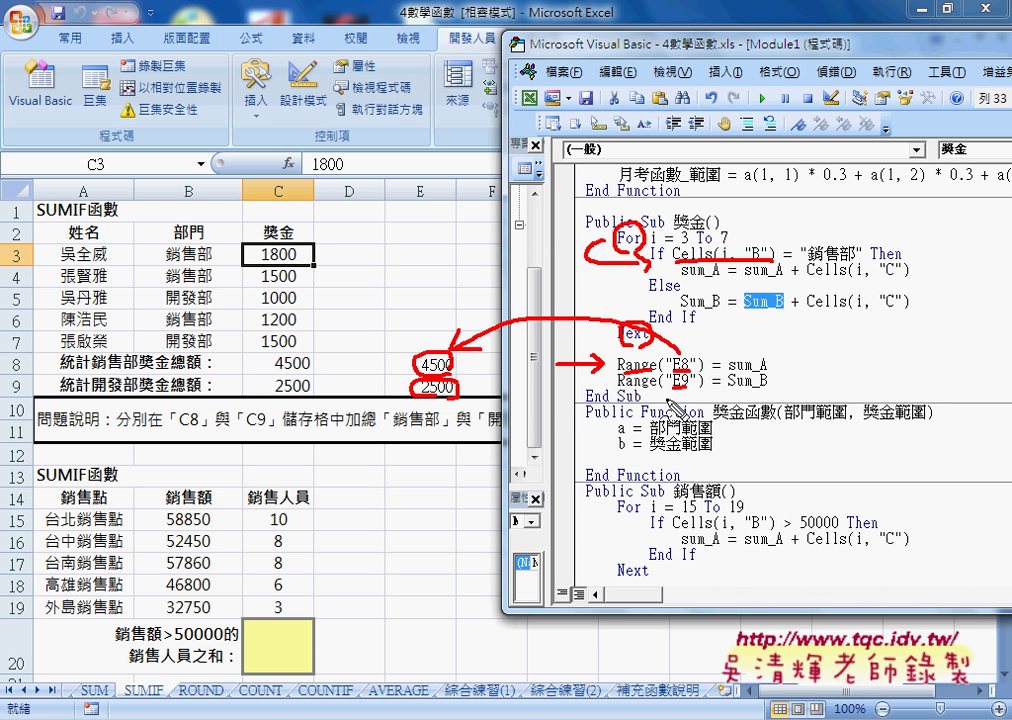
left_click_drag(673, 408, 496, 401)
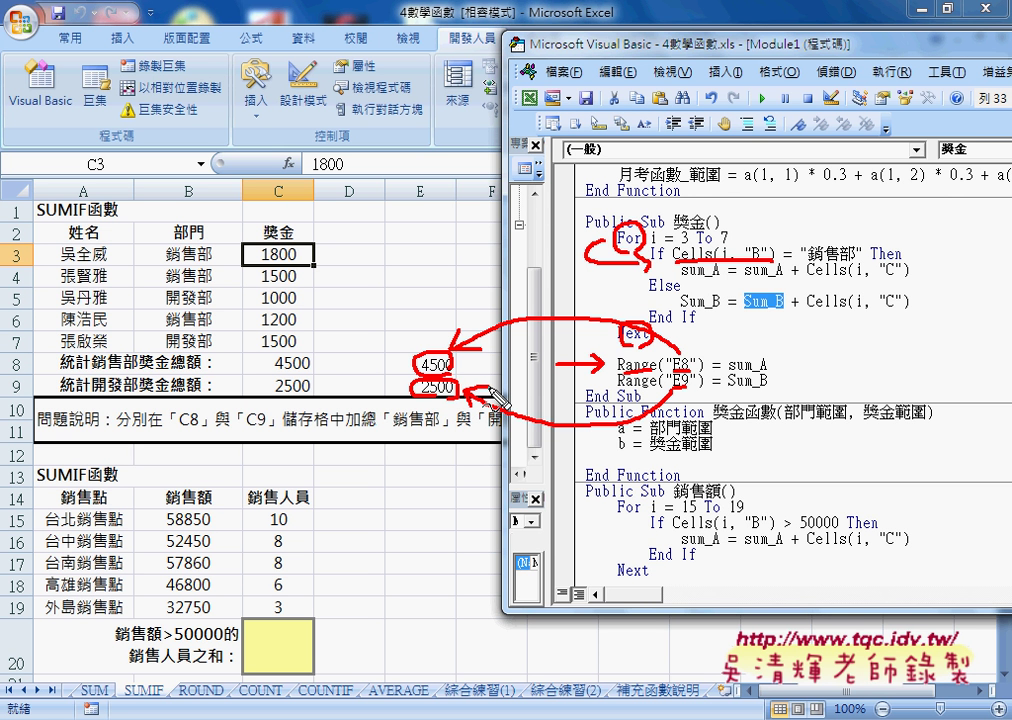
left_click_drag(729, 371, 765, 370)
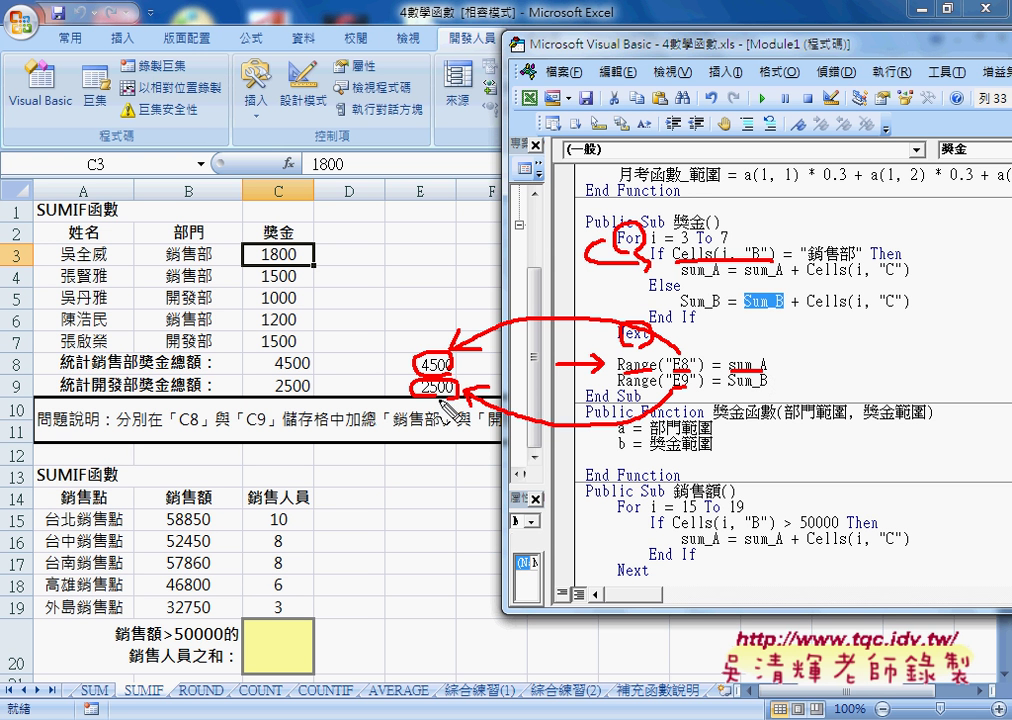
left_click_drag(480, 378, 482, 400)
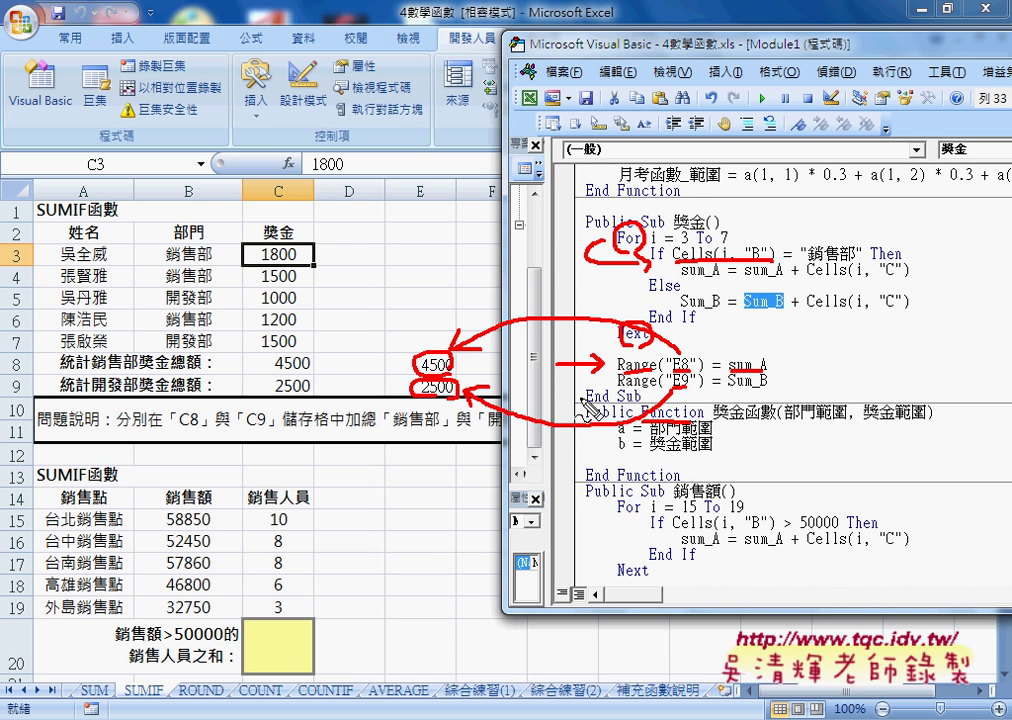
left_click_drag(576, 407, 710, 405)
left_click_drag(678, 463, 694, 461)
key("ctrl+z")
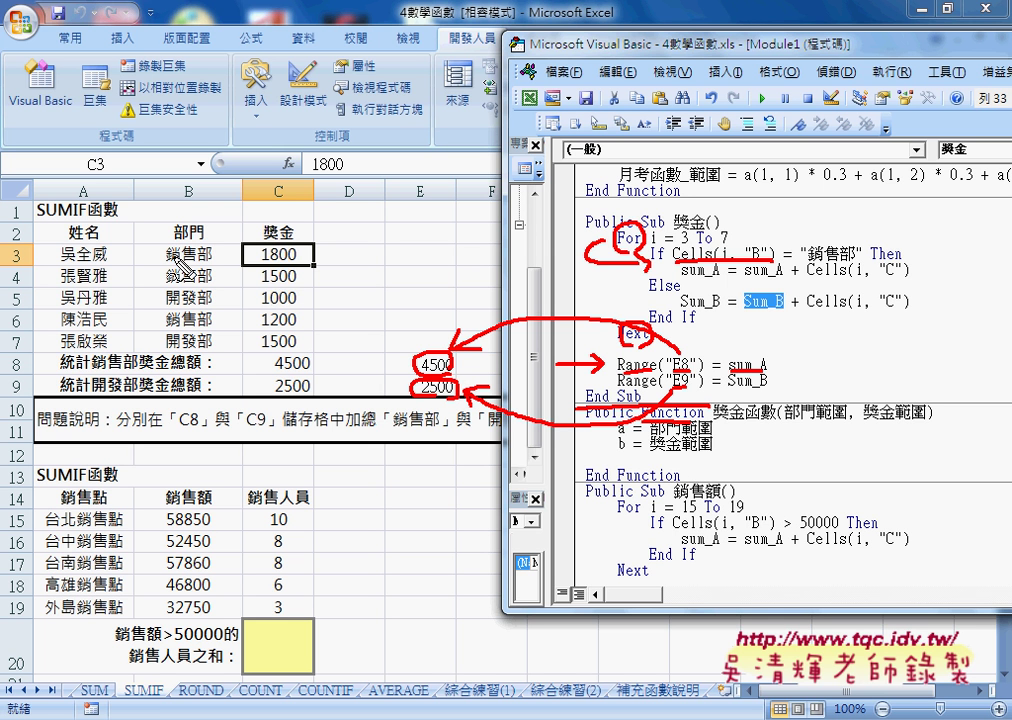
Highlight the related ranges and code lines to explain how the totals reach E8:E9.
left_click_drag(142, 242, 146, 340)
left_click_drag(145, 242, 160, 350)
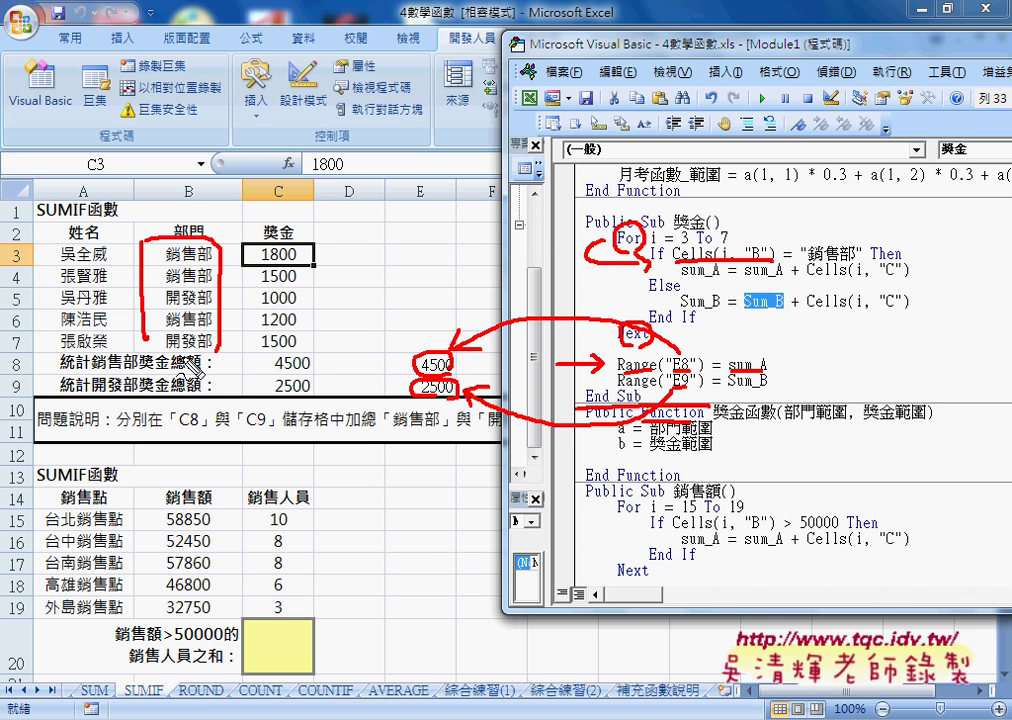
left_click_drag(232, 240, 230, 350)
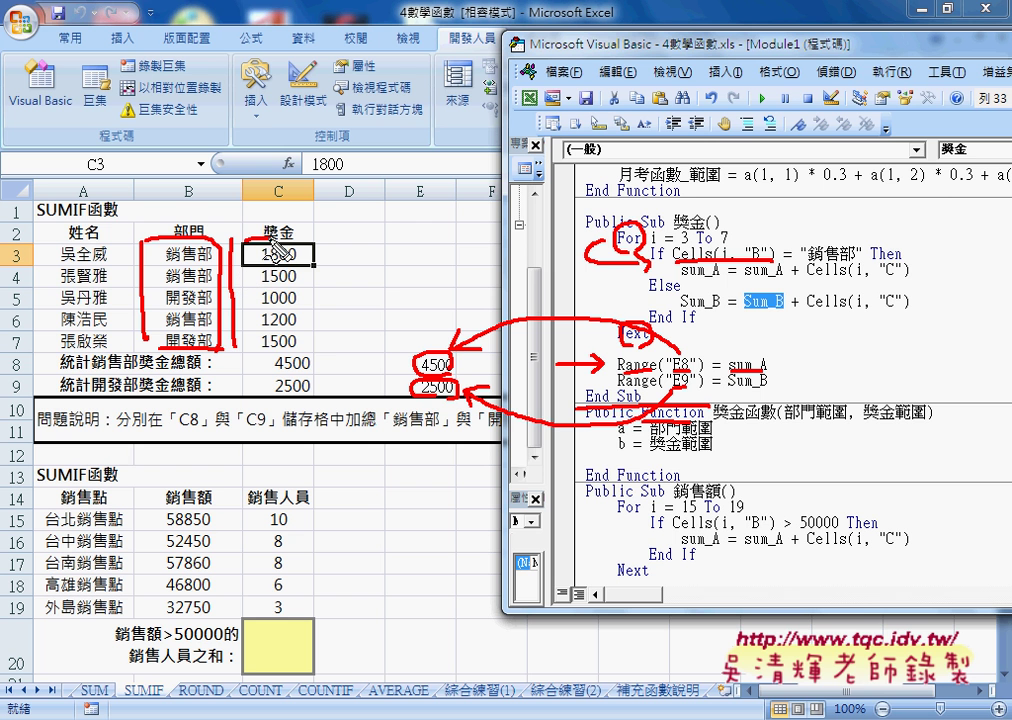
mouse_move(268, 242)
left_mouse_down()
mouse_move(312, 355)
mouse_move(247, 345)
left_mouse_up()
left_click_drag(318, 287, 415, 345)
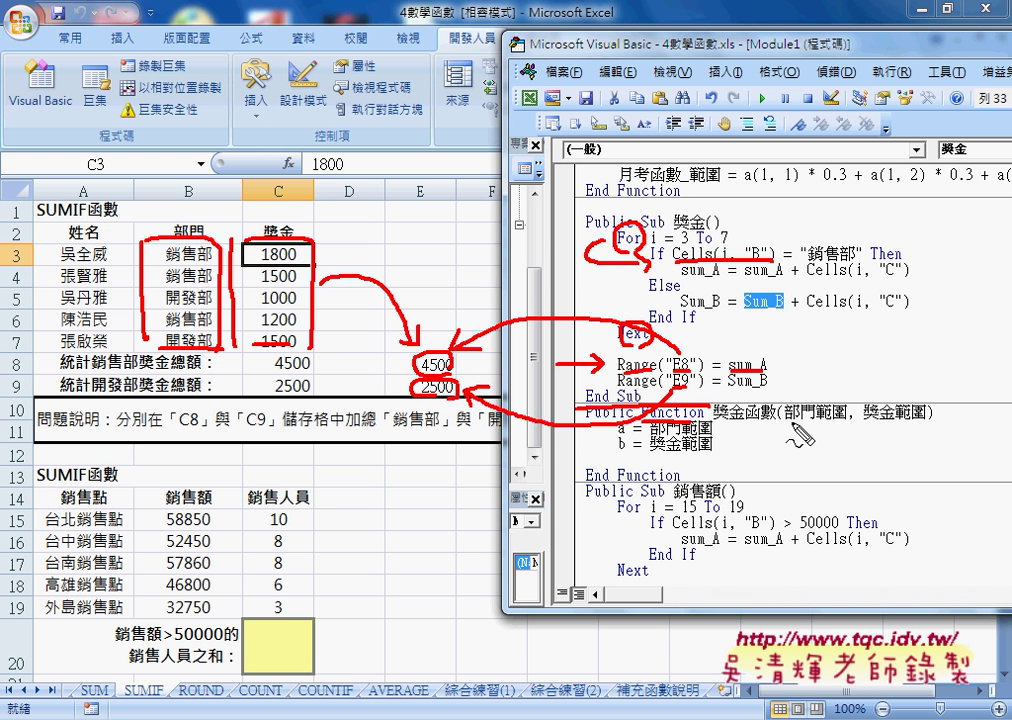
left_click_drag(788, 421, 955, 424)
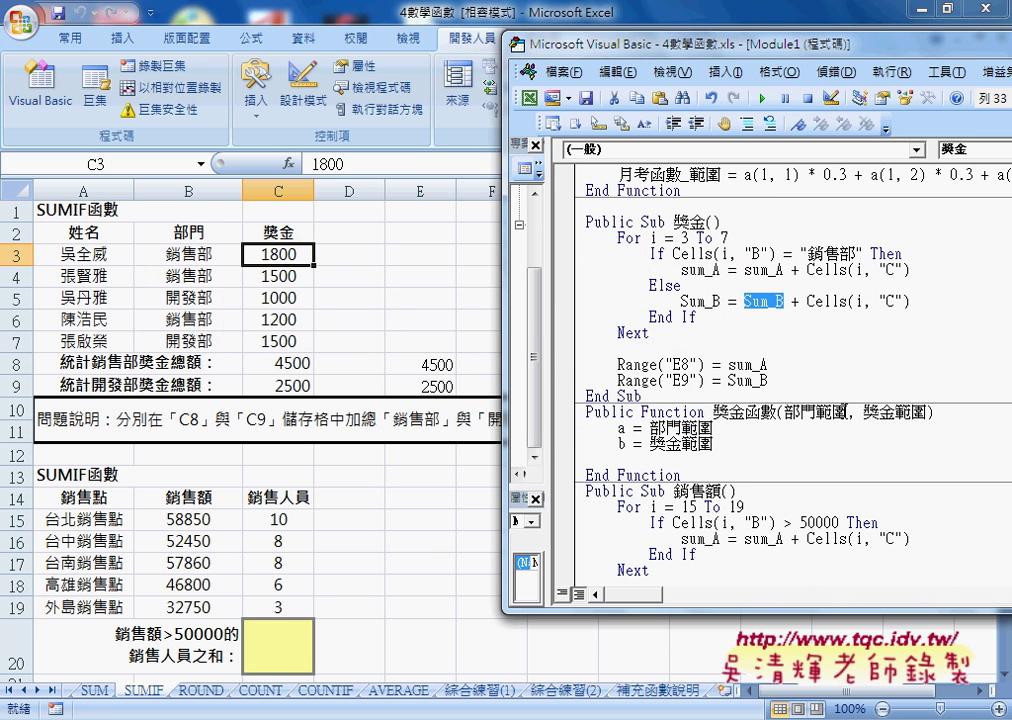
Select C20 on the worksheet and look over the sales amounts in B15:B19.
left_click(342, 588)
scroll(342, 588, "down", 2)
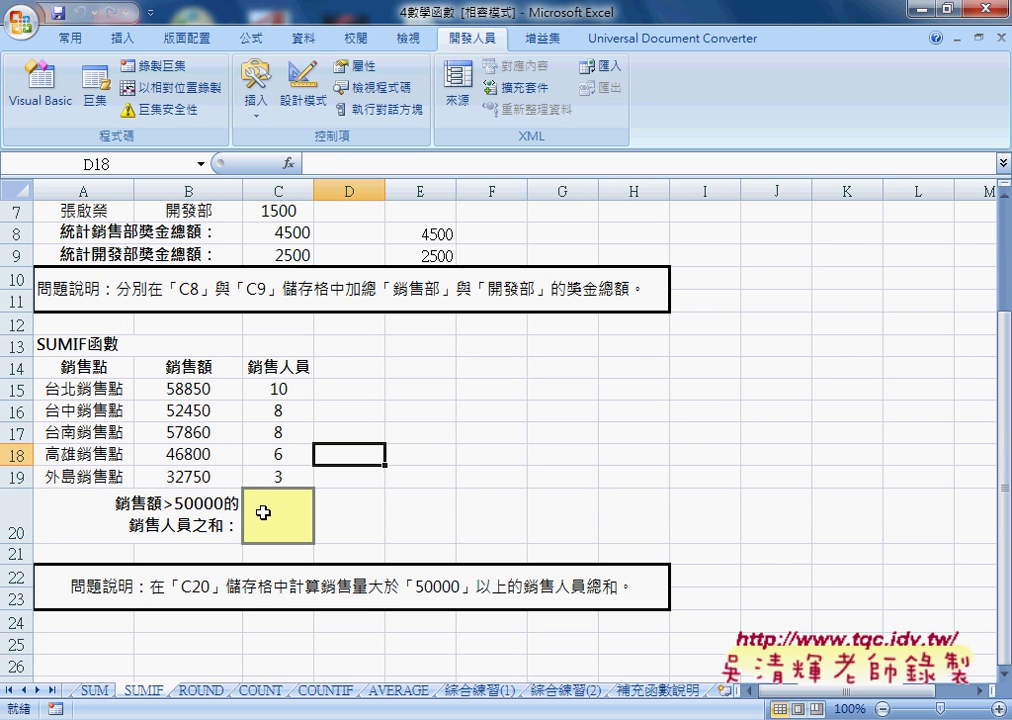
left_click(266, 509)
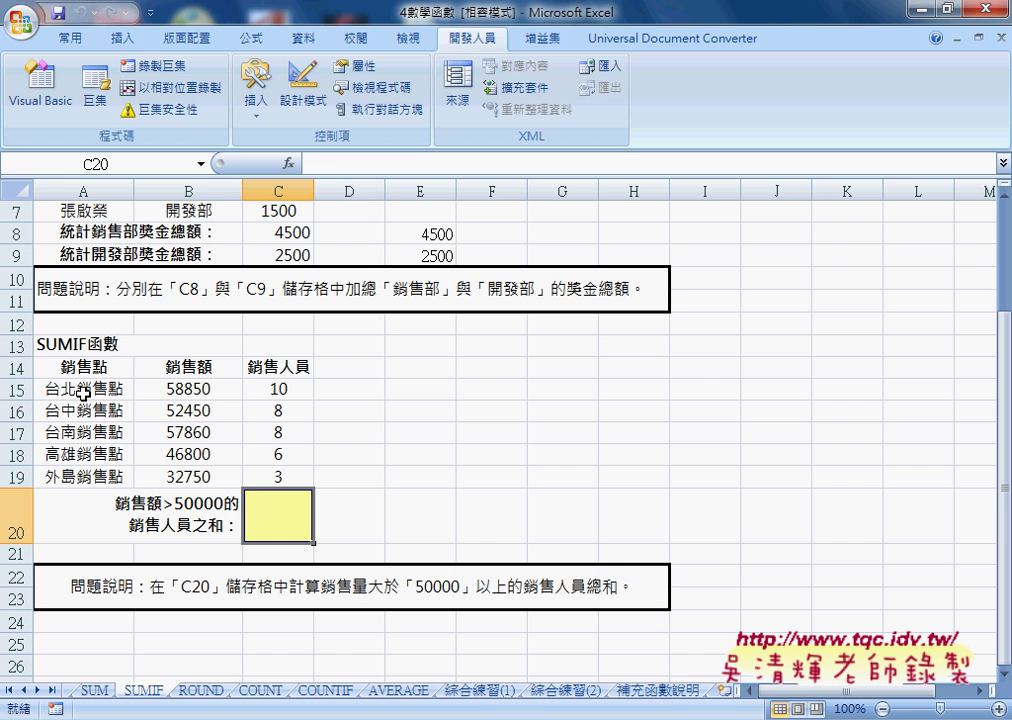
left_click_drag(188, 389, 195, 478)
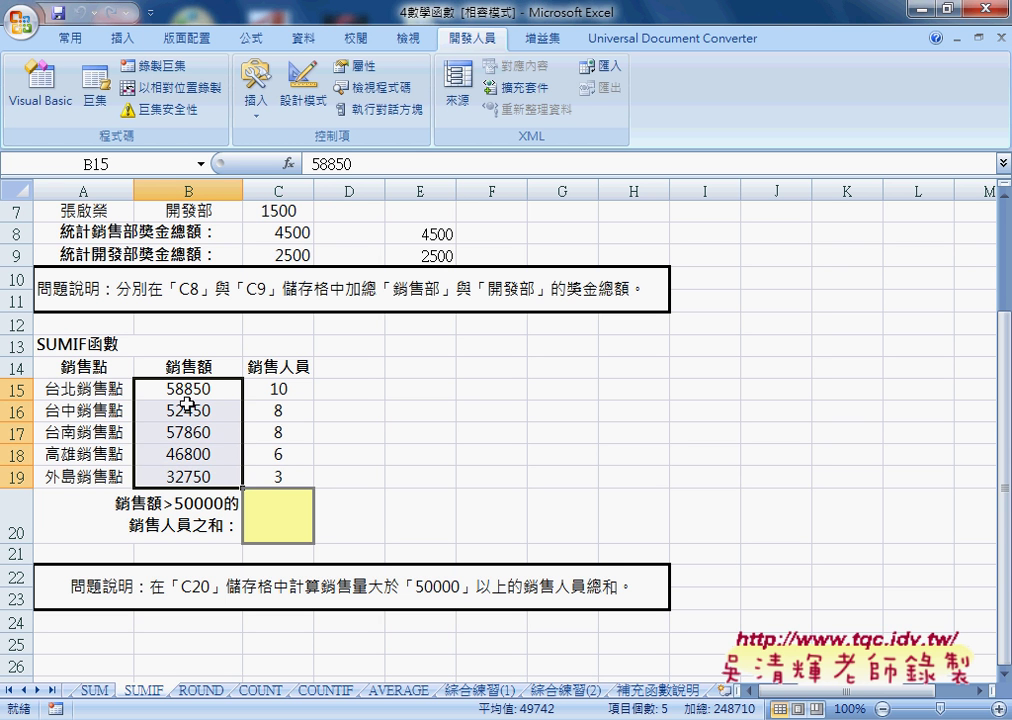
left_click(272, 522)
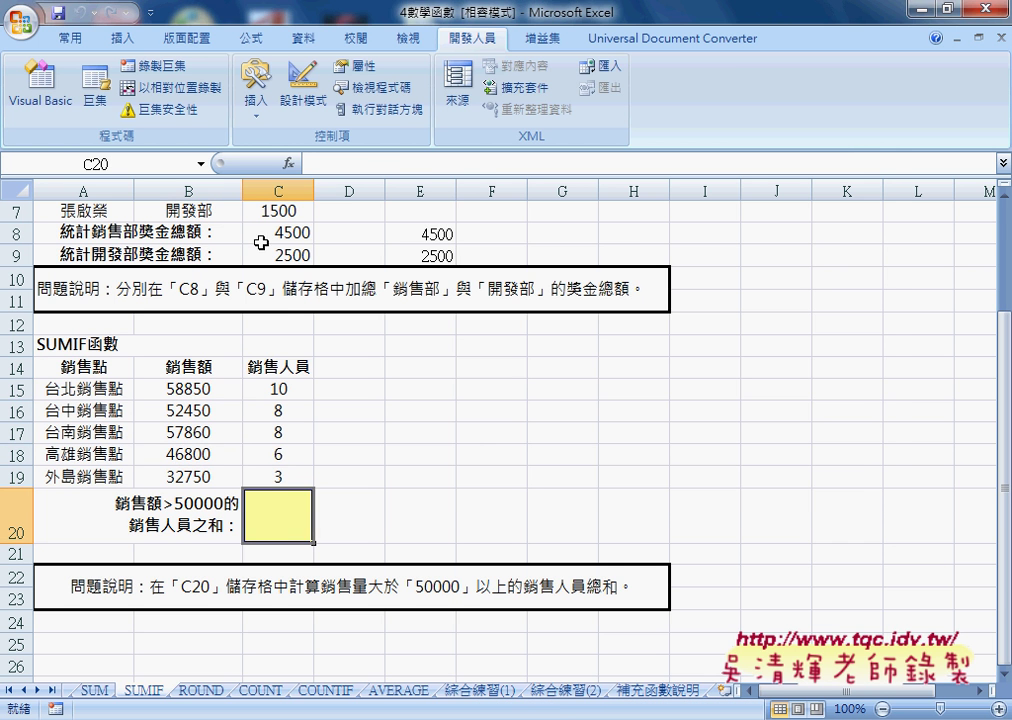
Enter =SUMIF(B15:B19,">50000",C15:C19) in C20, giving 26 salespeople.
left_click(289, 163)
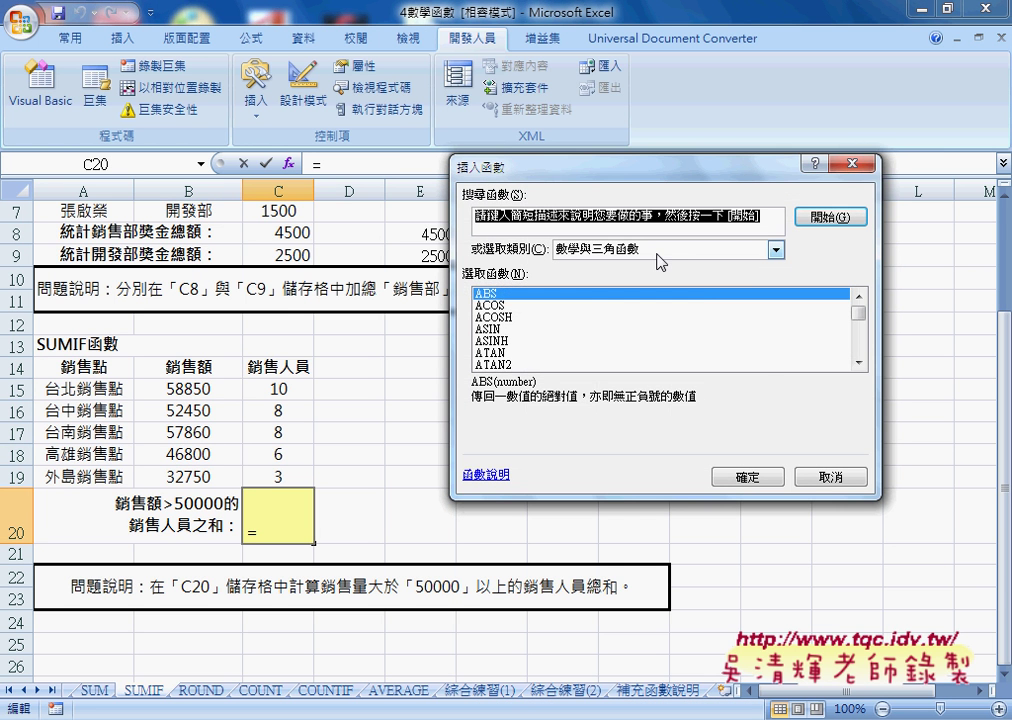
left_click(667, 250)
left_click(667, 265)
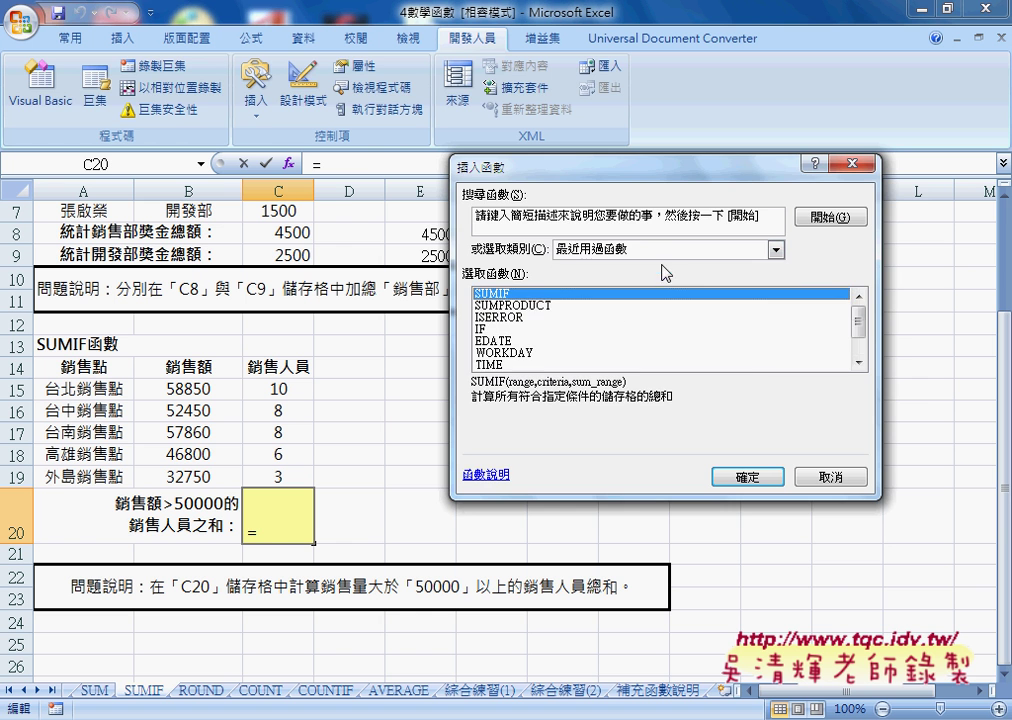
left_click(752, 480)
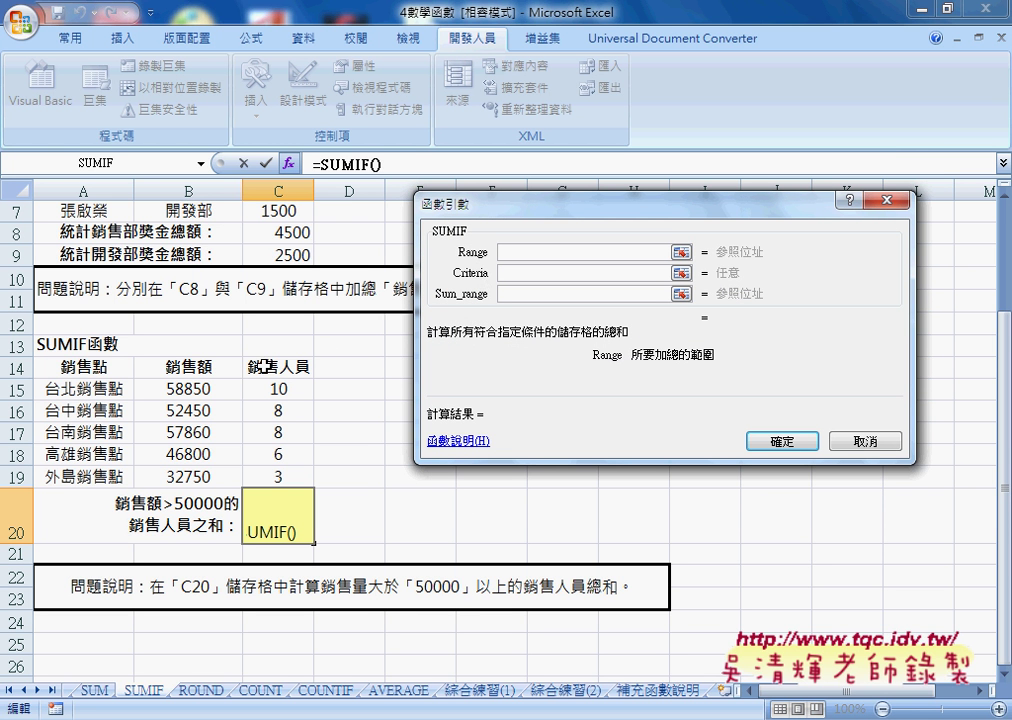
left_click_drag(195, 389, 198, 476)
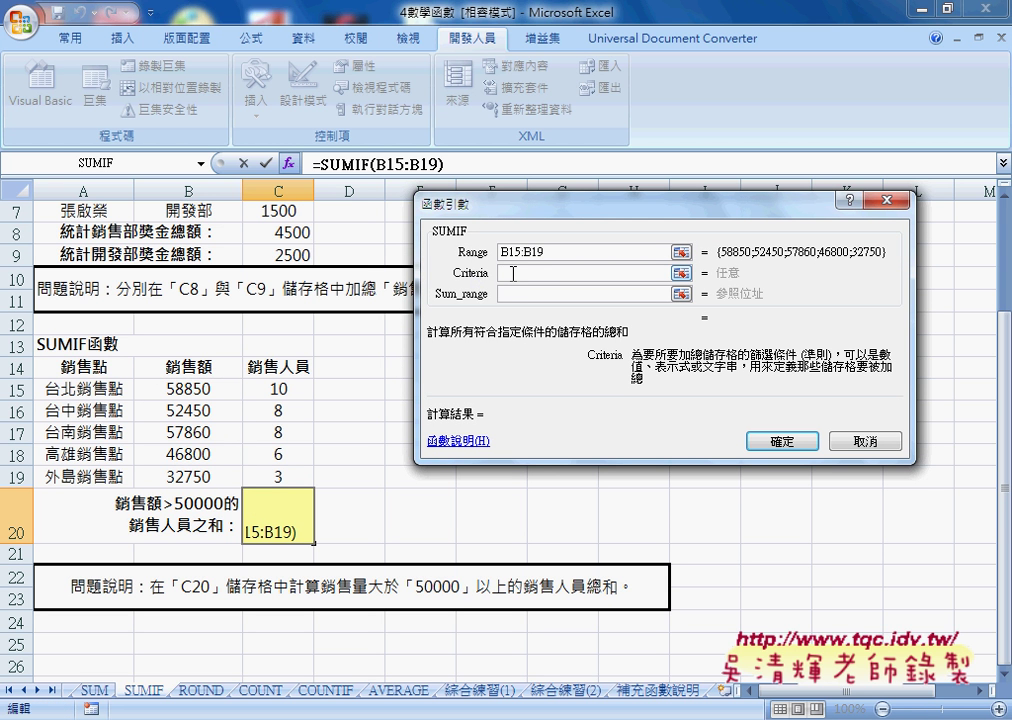
type(">5000")
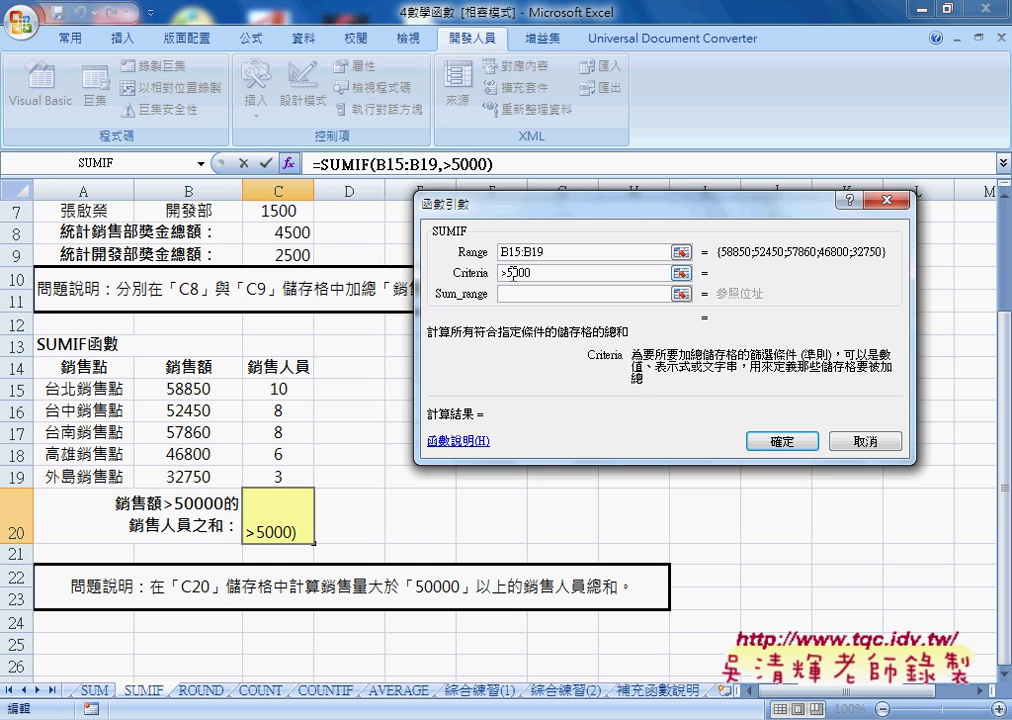
type("0")
key("Tab")
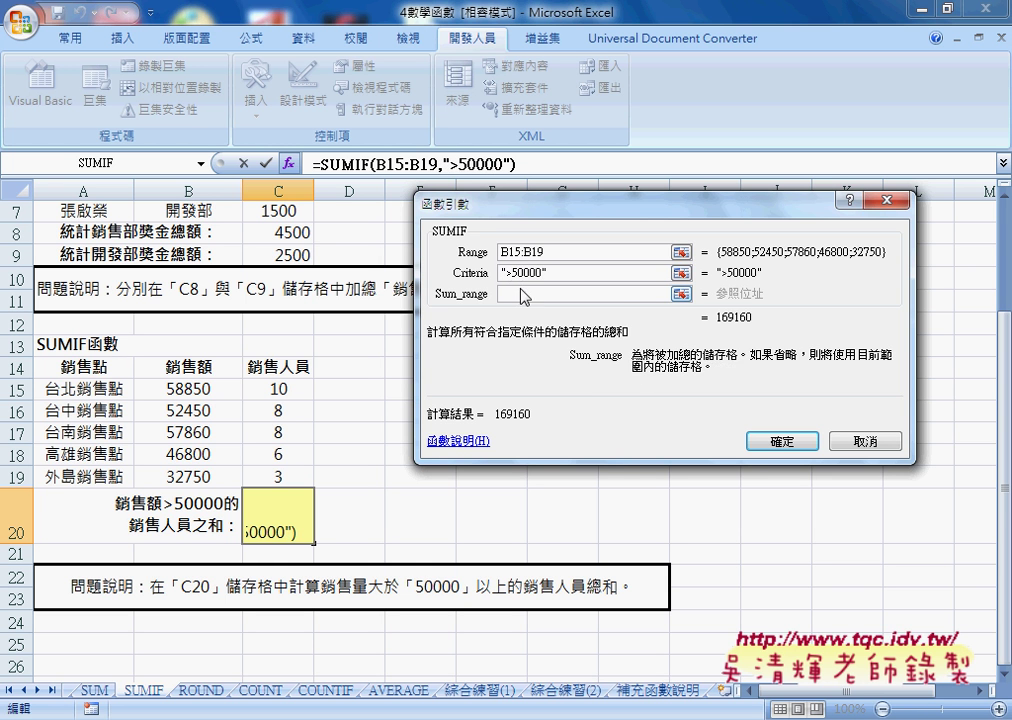
left_click_drag(279, 389, 280, 476)
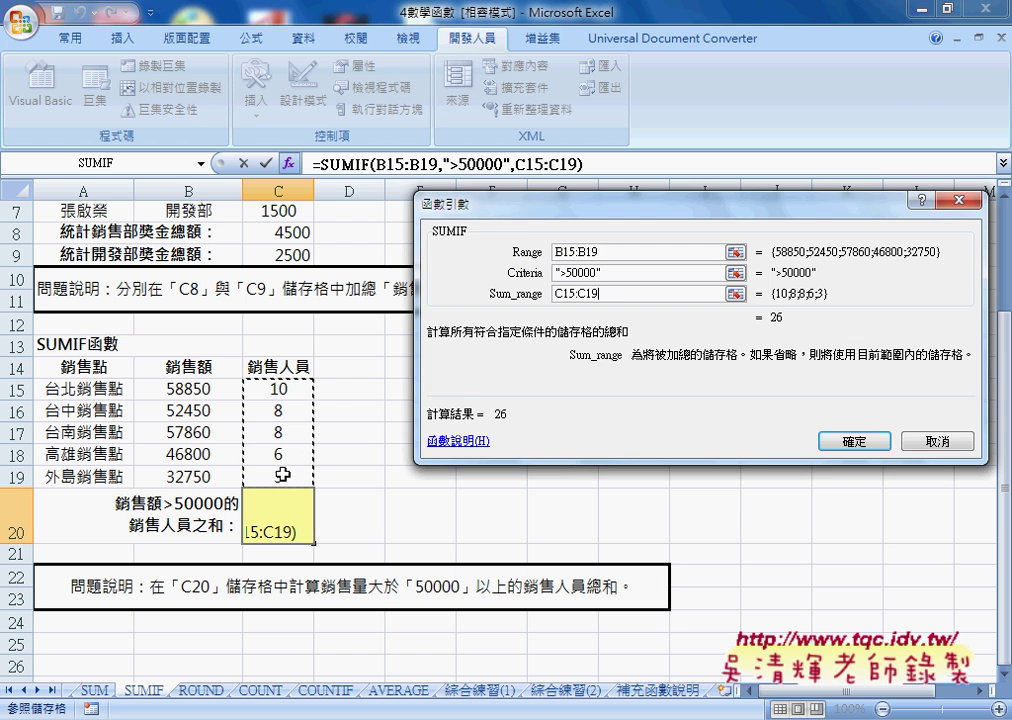
left_click(854, 441)
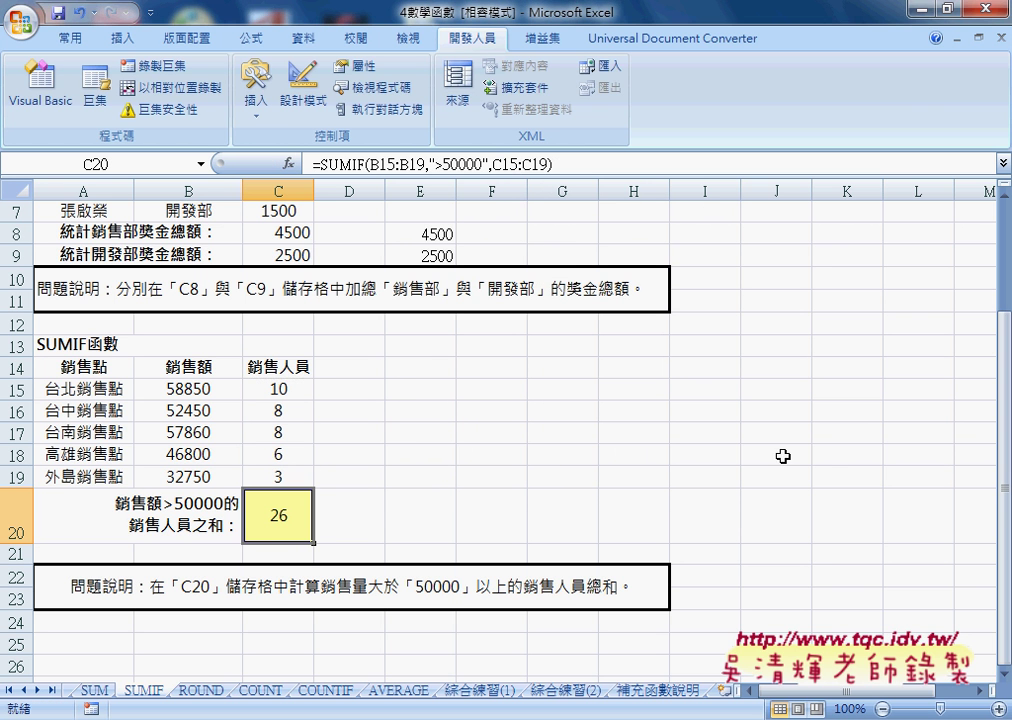
left_click(438, 519)
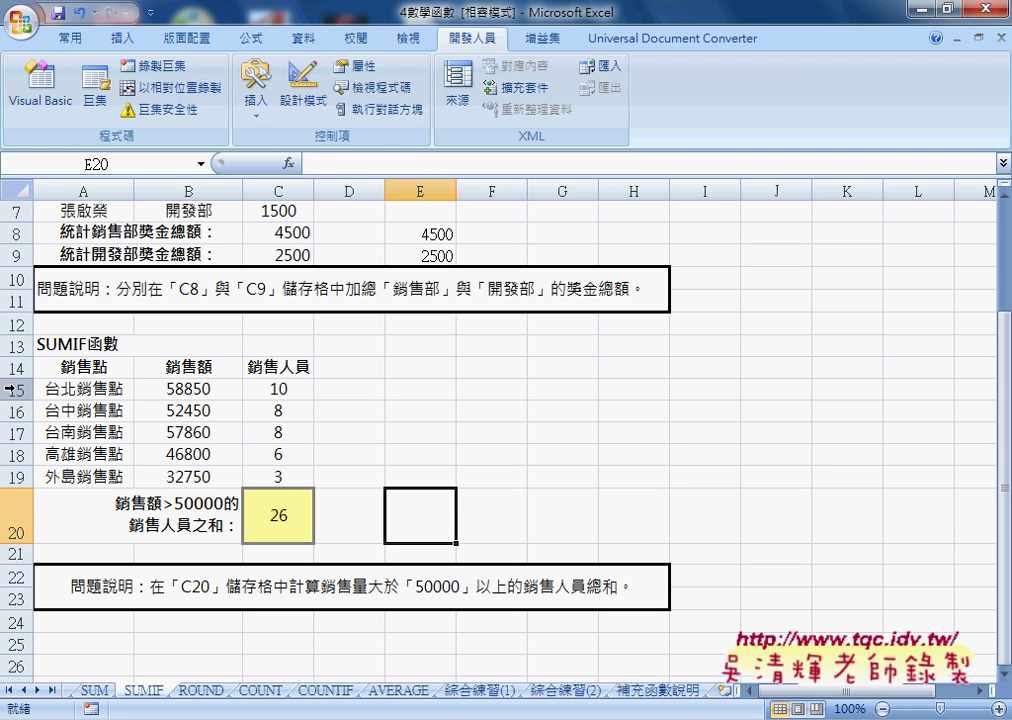
Review the sales table rows 15–19, checking B15's sales and C15's salespeople count.
left_click_drag(14, 389, 14, 477)
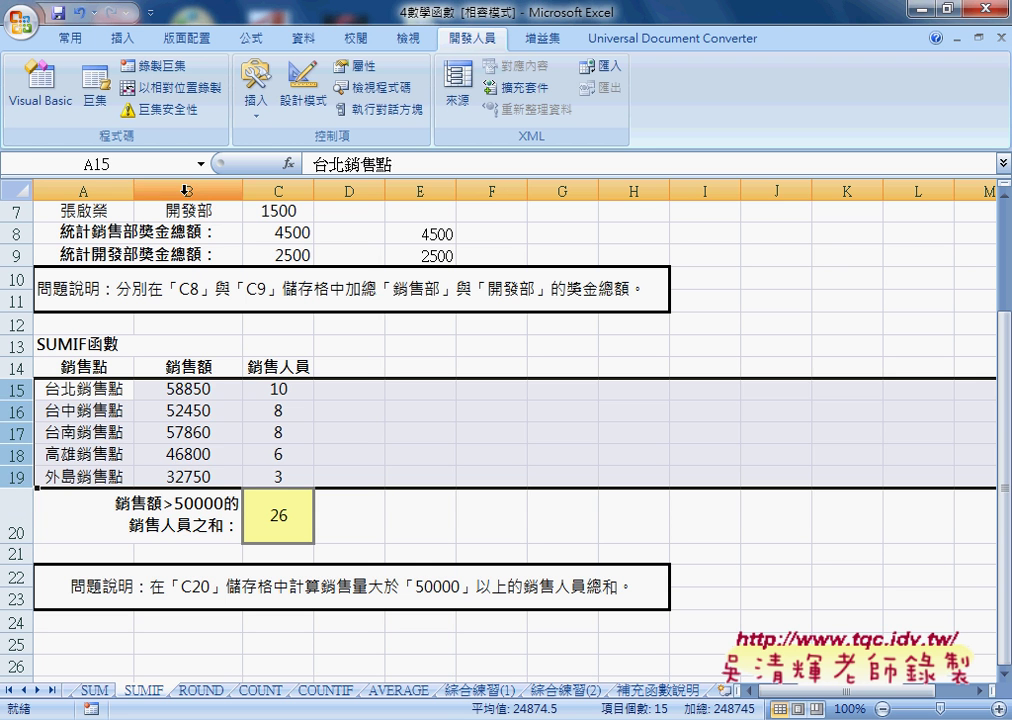
left_click(150, 389)
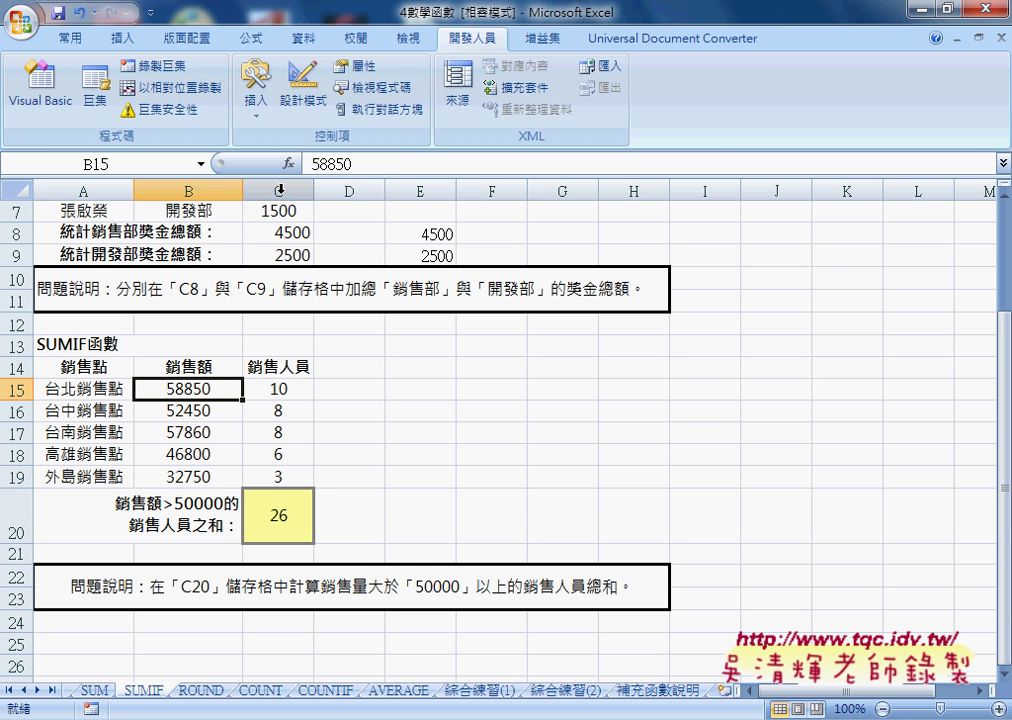
left_click(283, 390)
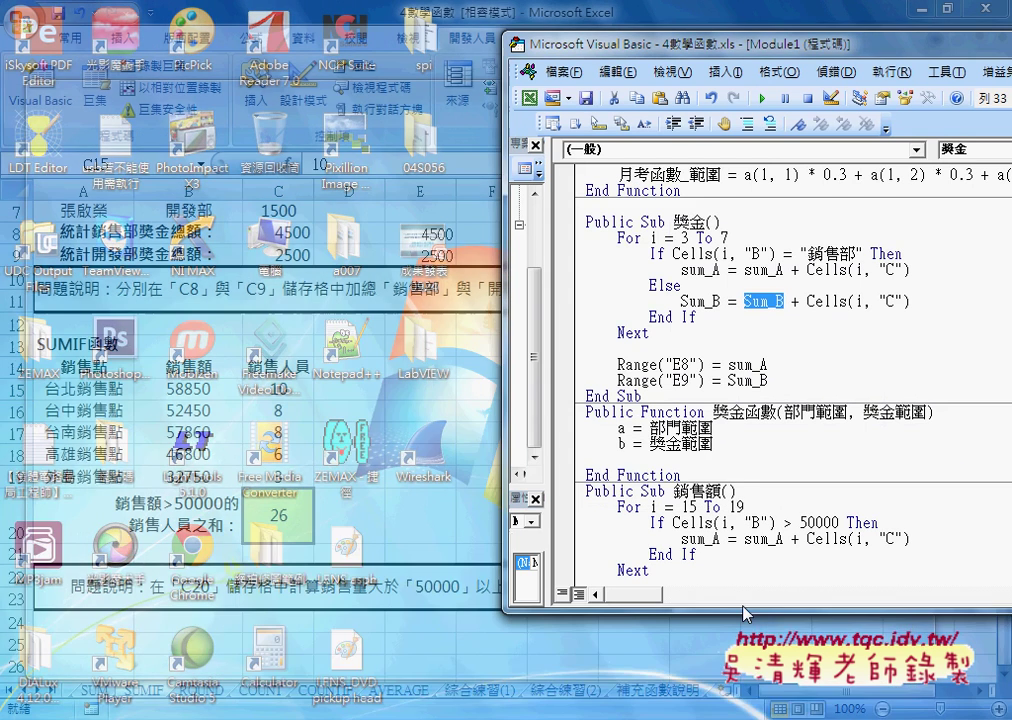
Delete the unfinished 獎金函數 function from the module.
mouse_move(580, 712)
left_click(800, 600)
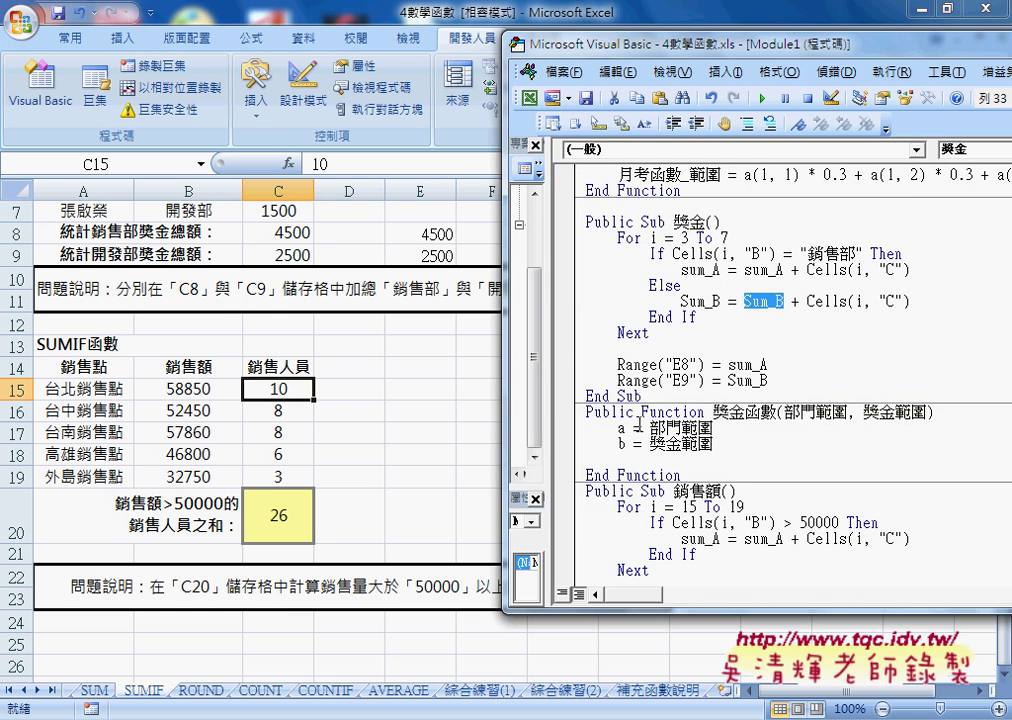
scroll(620, 425, "down", 1)
left_click_drag(683, 427, 583, 365)
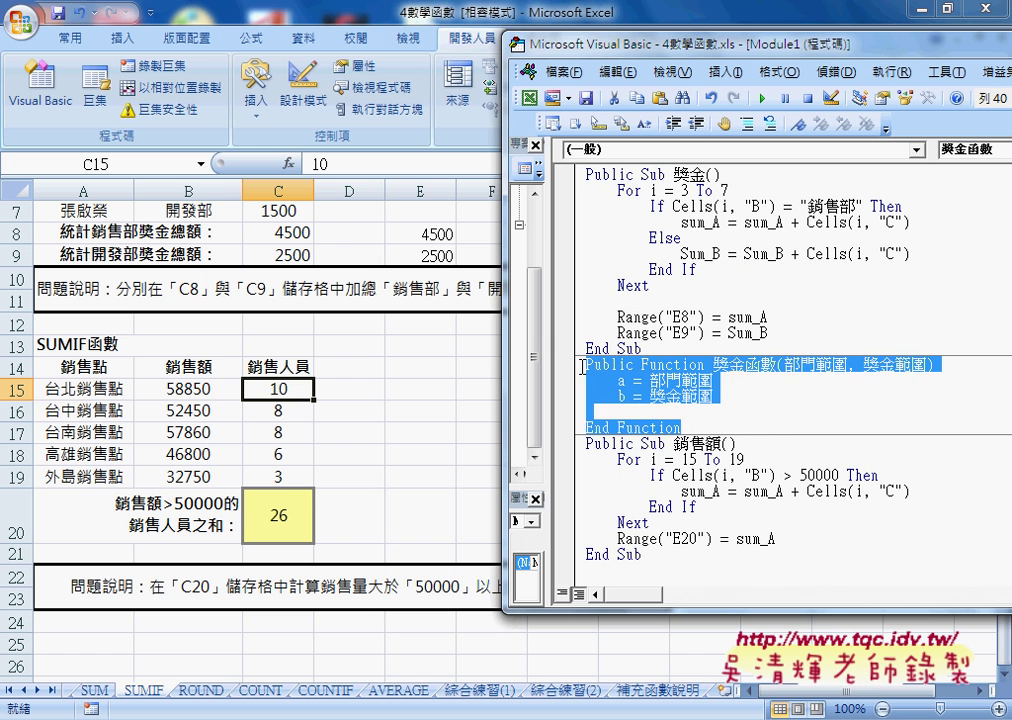
key("Delete")
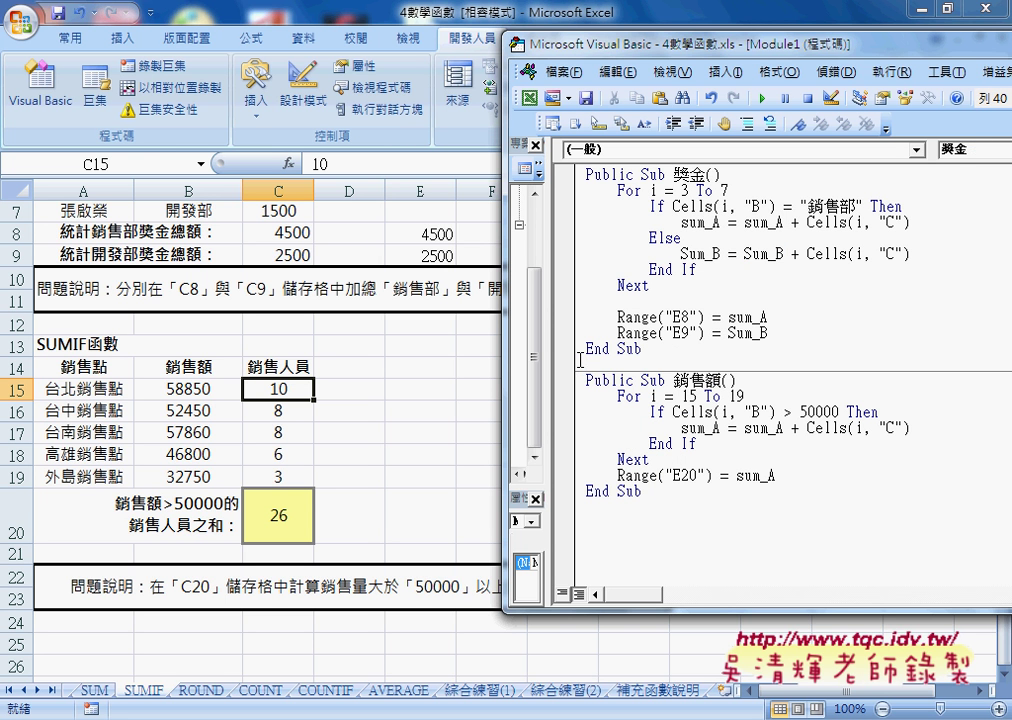
Highlight the 銷售額 macro name and its Cells(i, "B") condition.
left_click(679, 383)
double_click(680, 381)
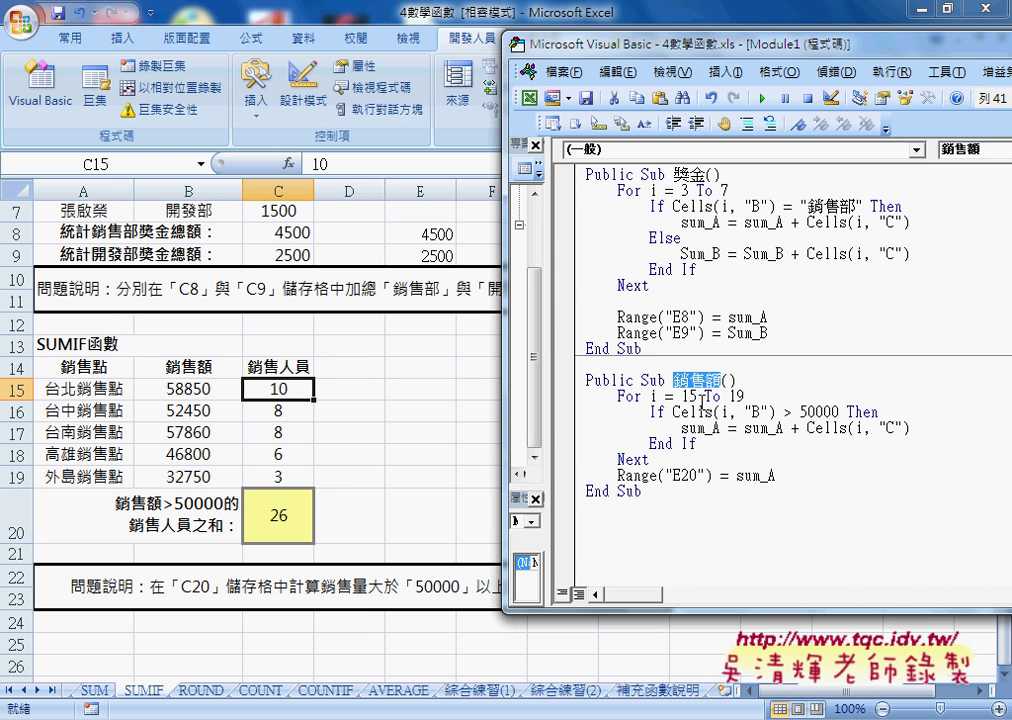
left_click_drag(673, 411, 777, 411)
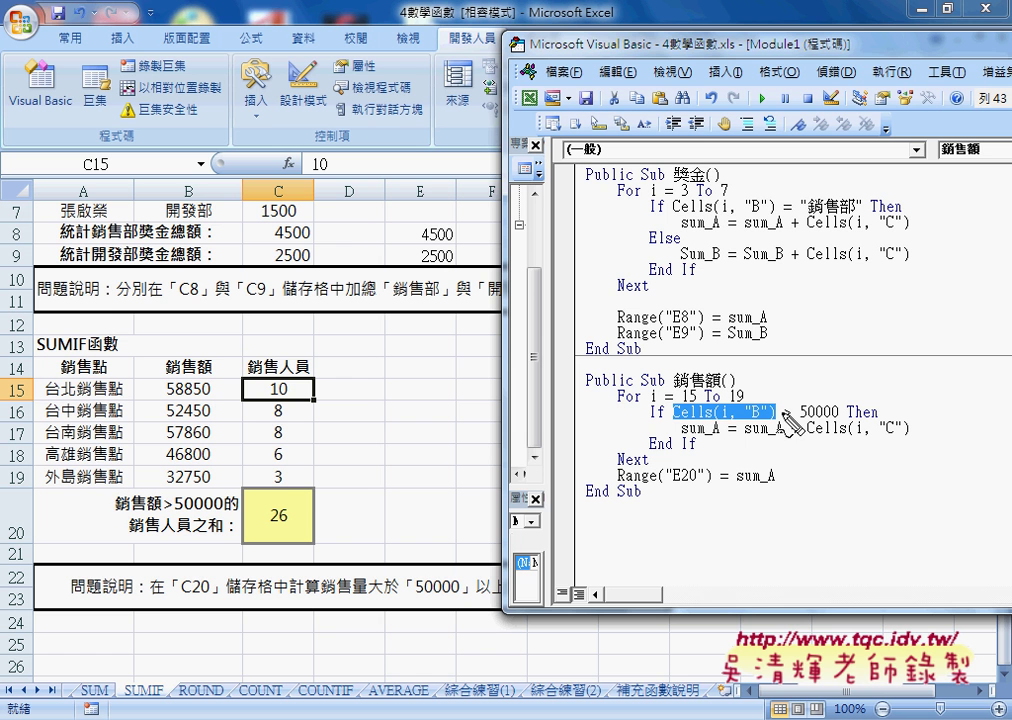
left_click_drag(777, 397, 779, 406)
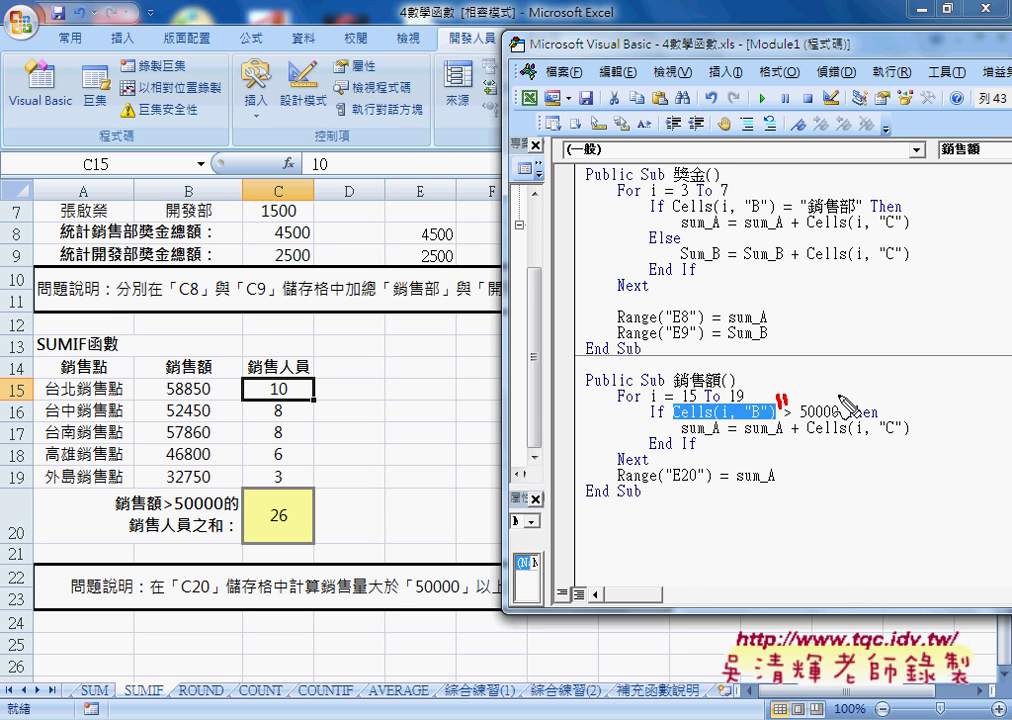
left_click_drag(838, 395, 850, 408)
mouse_move(775, 372)
left_mouse_down()
mouse_move(792, 384)
mouse_move(776, 384)
left_mouse_up()
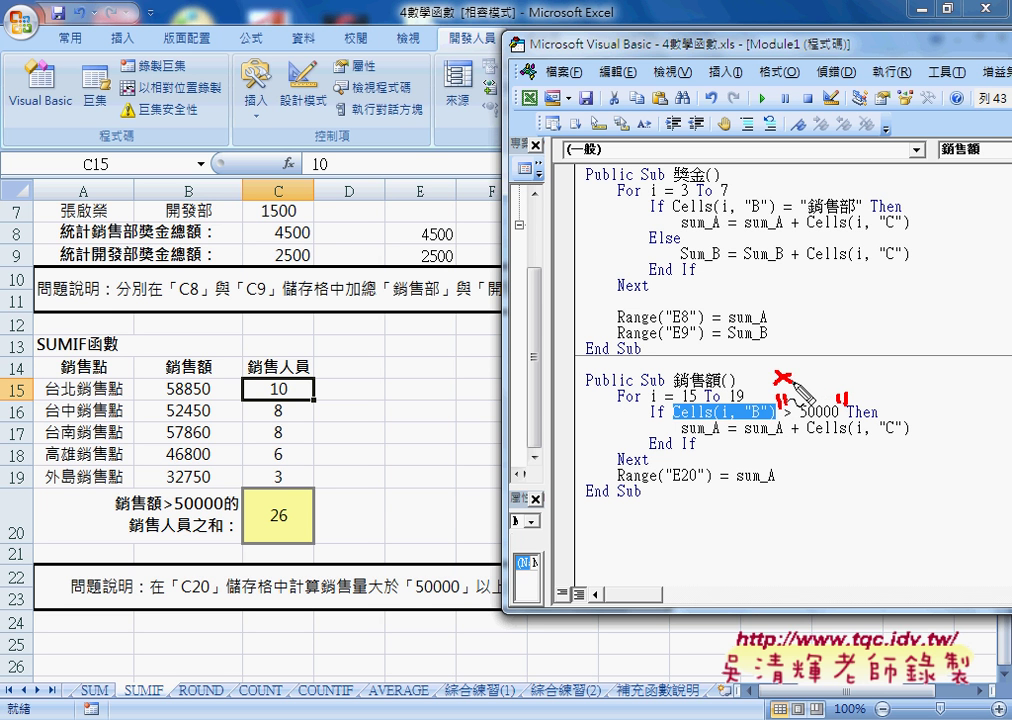
mouse_move(843, 368)
left_mouse_down()
mouse_move(858, 384)
mouse_move(843, 385)
left_mouse_up()
left_click_drag(783, 437, 910, 435)
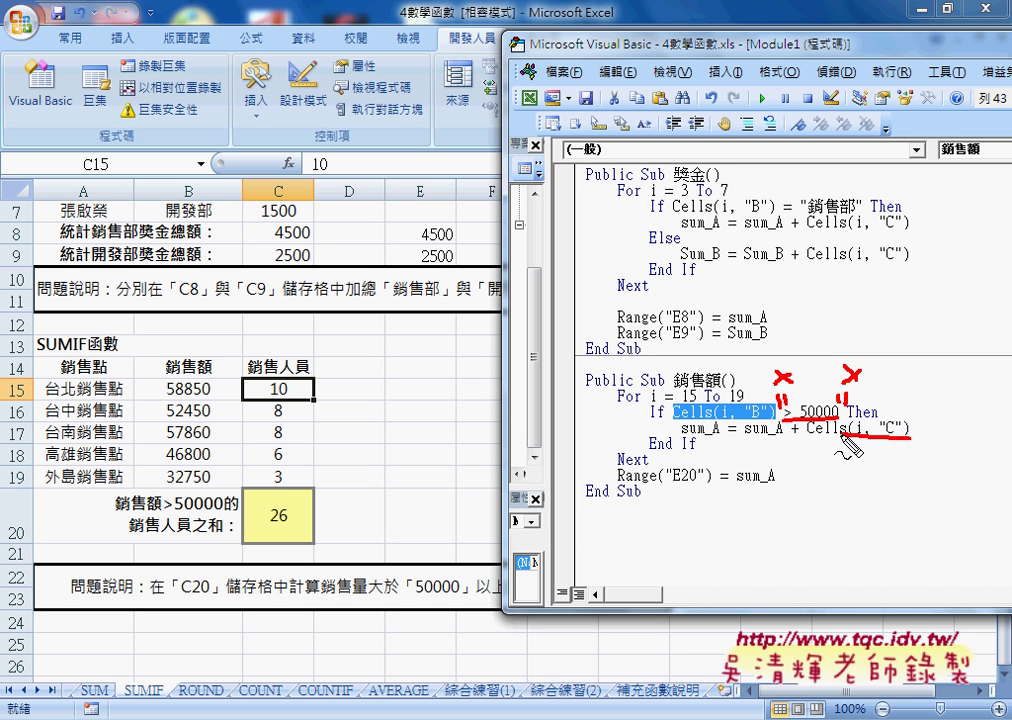
left_click_drag(843, 437, 805, 436)
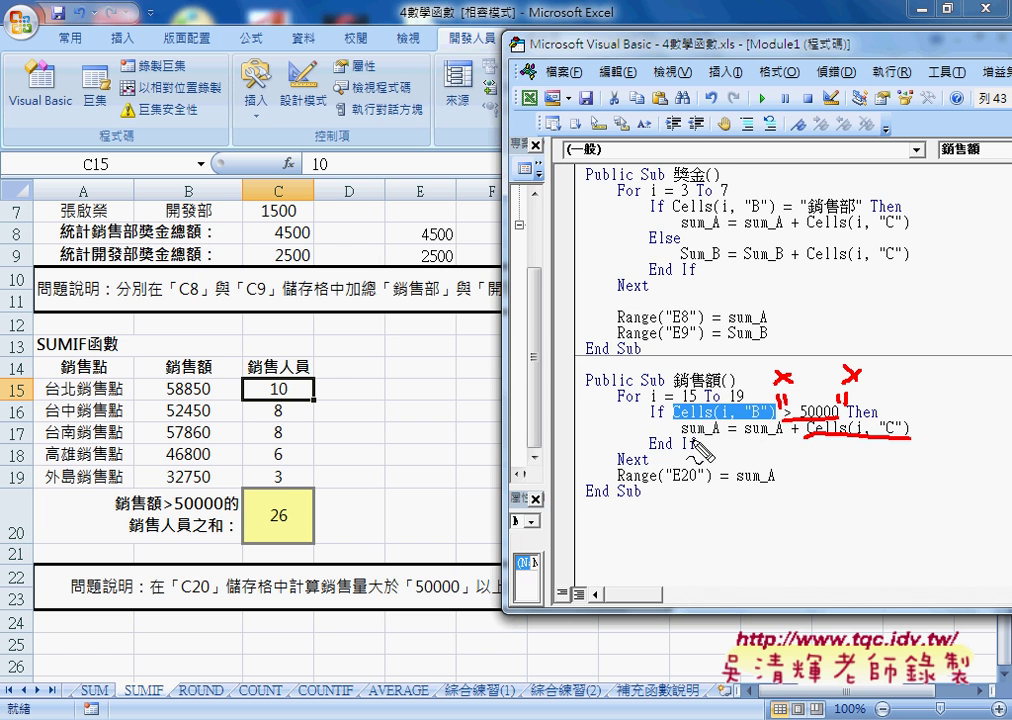
left_click_drag(648, 452, 701, 450)
left_click_drag(633, 405, 690, 404)
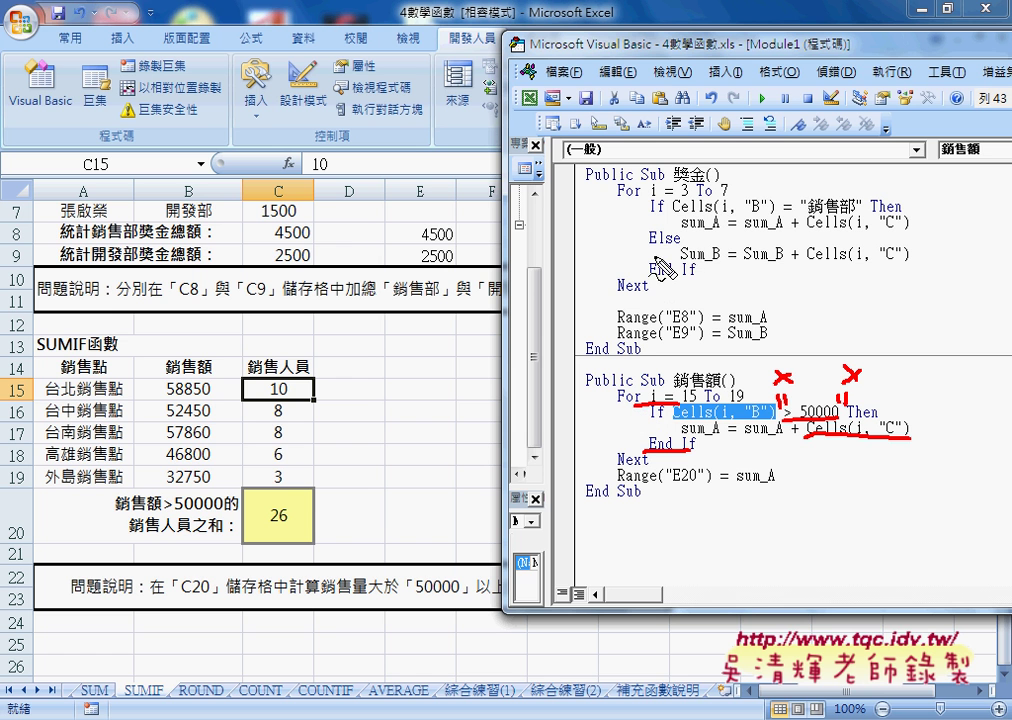
left_click_drag(649, 246, 686, 244)
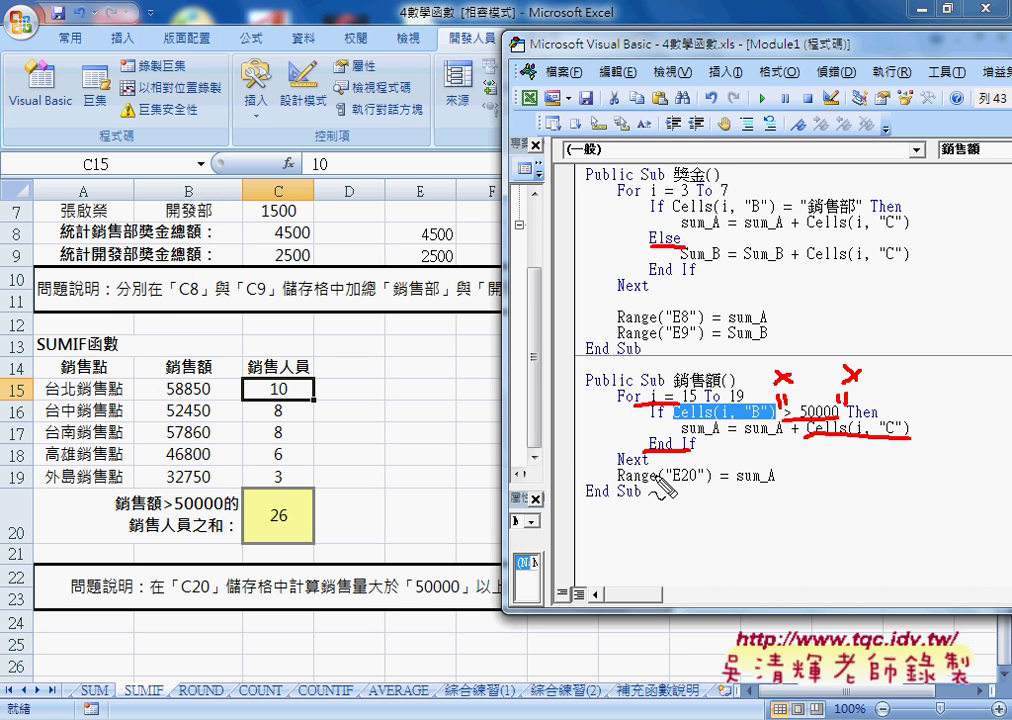
left_click_drag(779, 485, 734, 489)
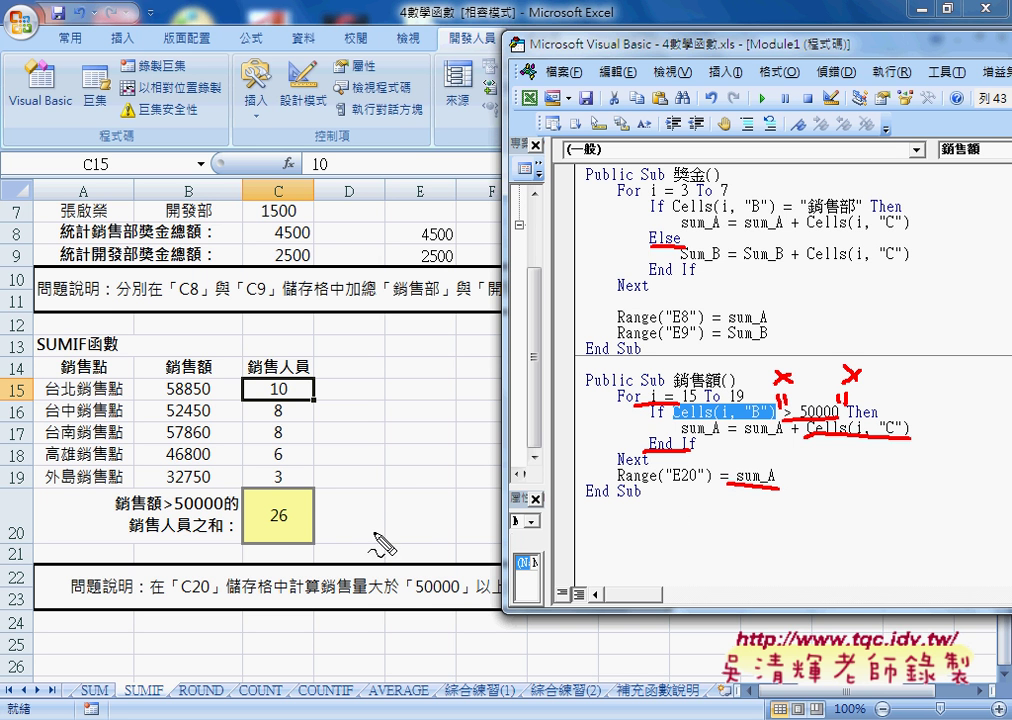
mouse_move(381, 488)
left_mouse_down()
mouse_move(383, 543)
mouse_move(460, 538)
mouse_move(390, 548)
left_mouse_up()
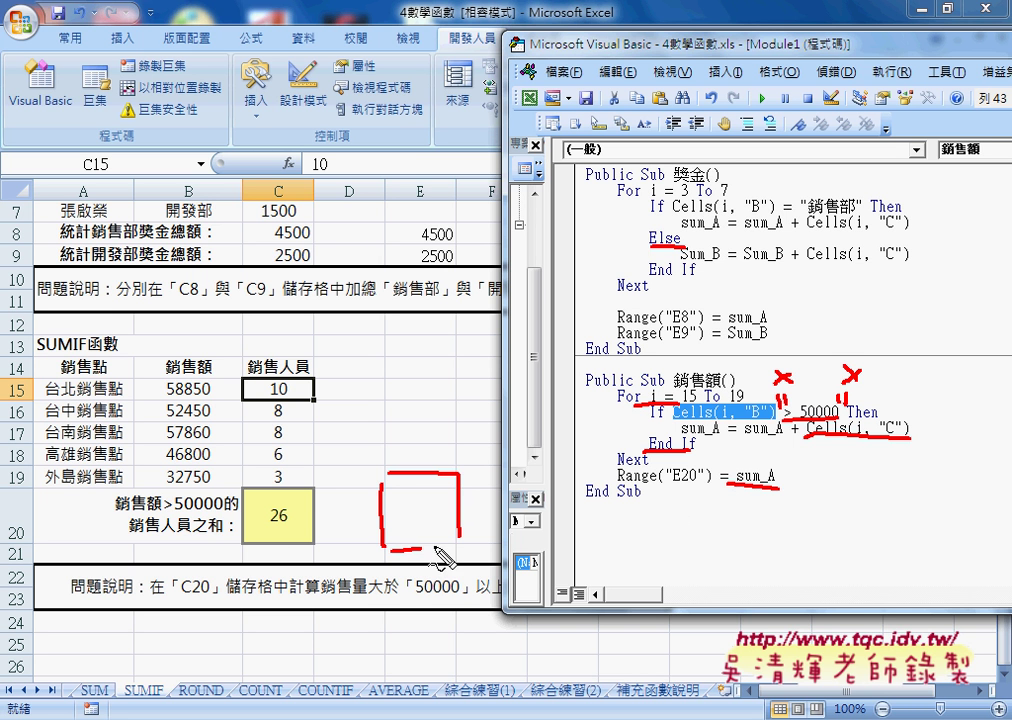
left_click_drag(420, 168, 450, 208)
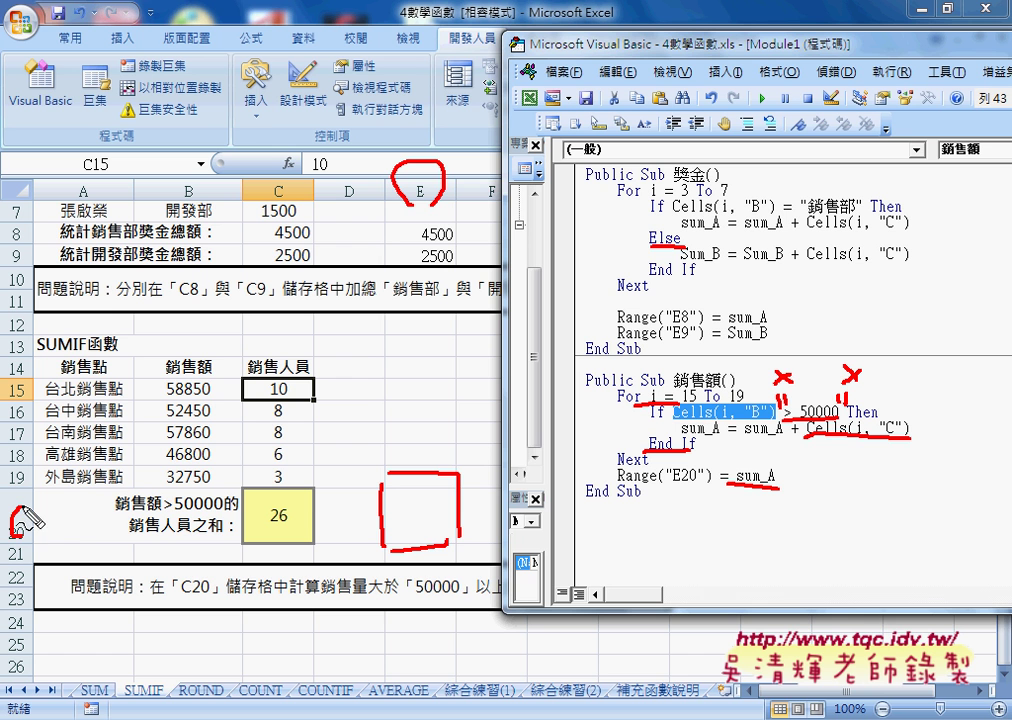
left_click_drag(28, 506, 16, 545)
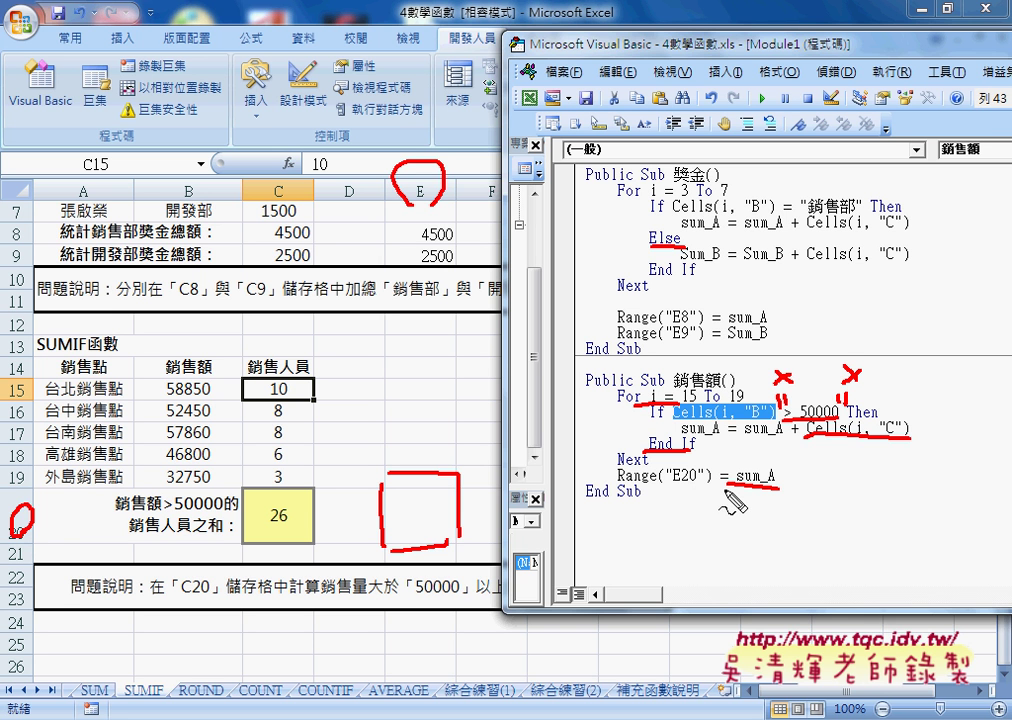
key("Escape")
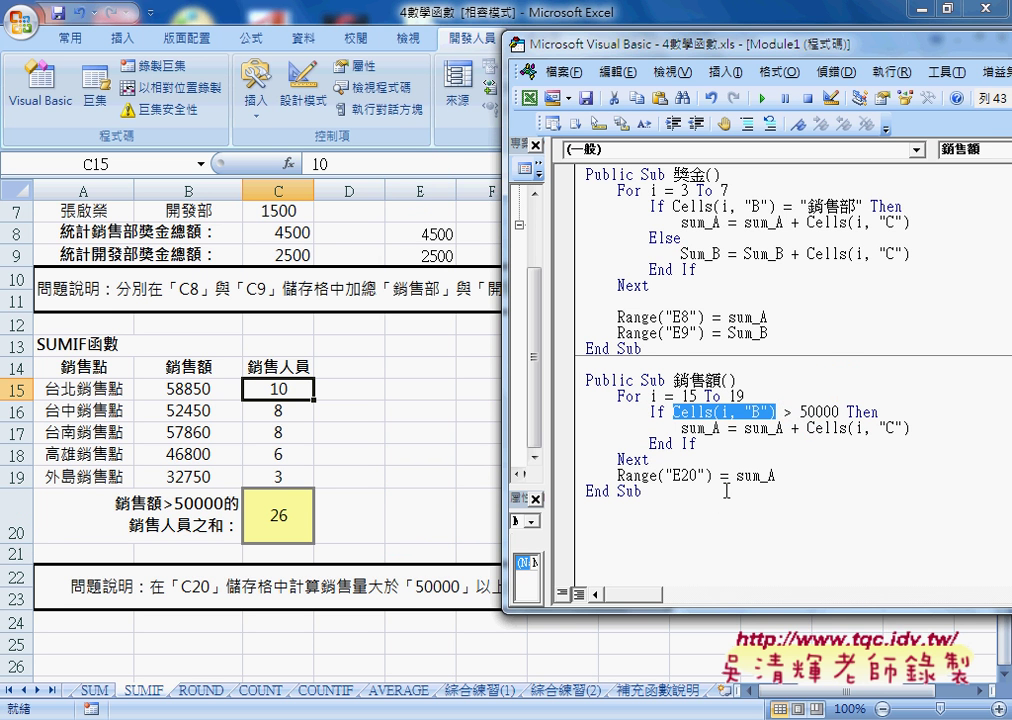
Run the 銷售額 macro to write 26 into E20.
left_click(730, 455)
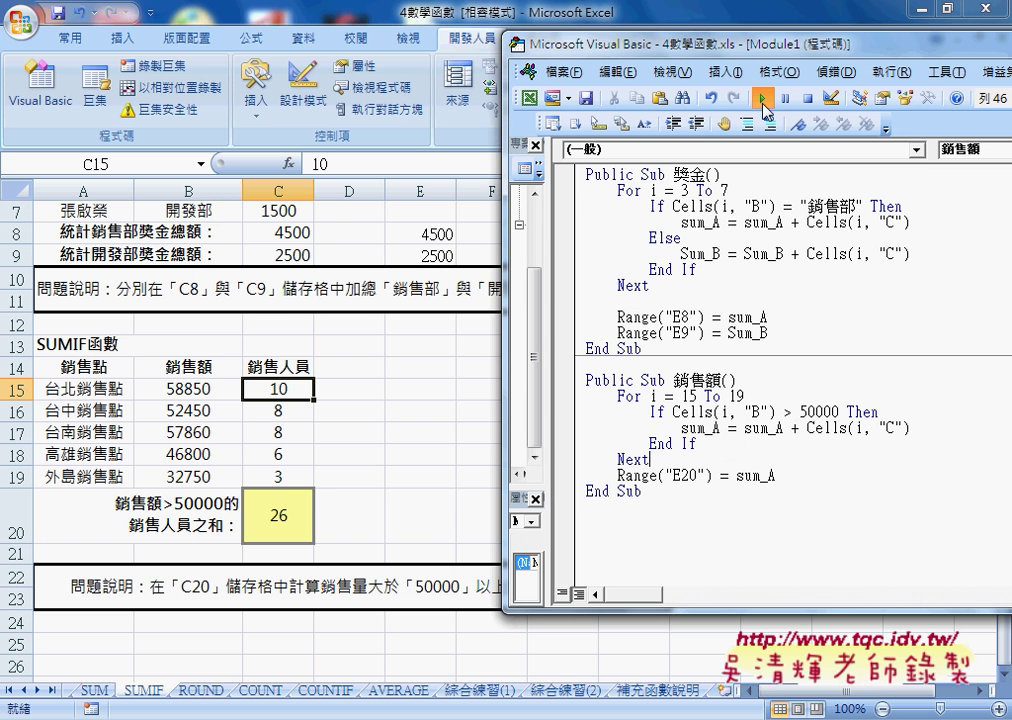
left_click(763, 99)
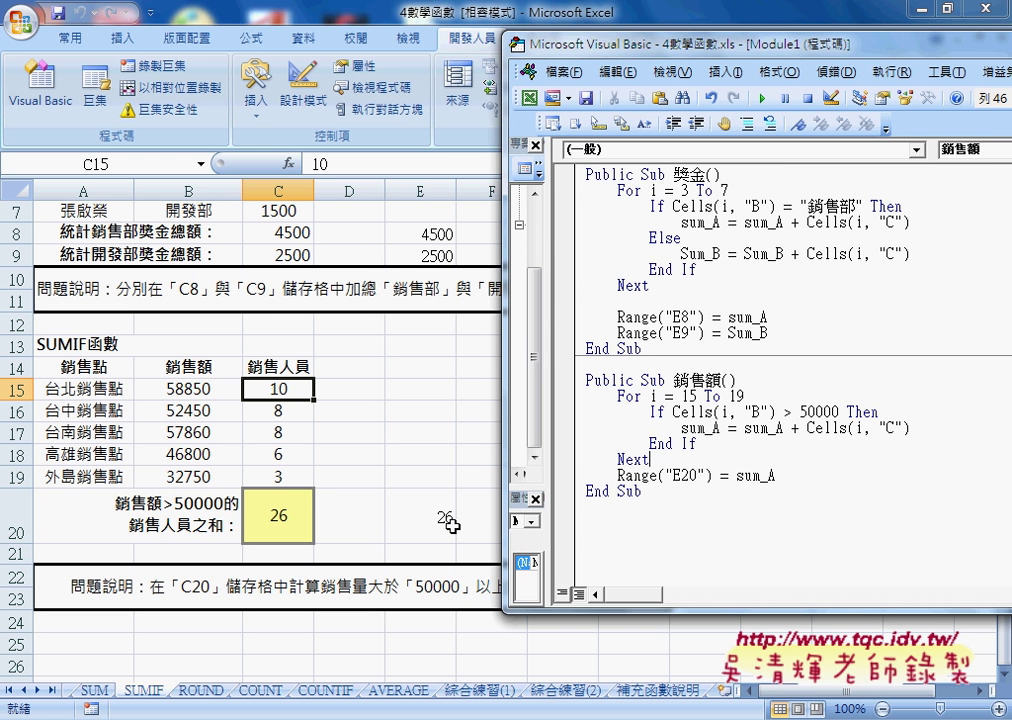